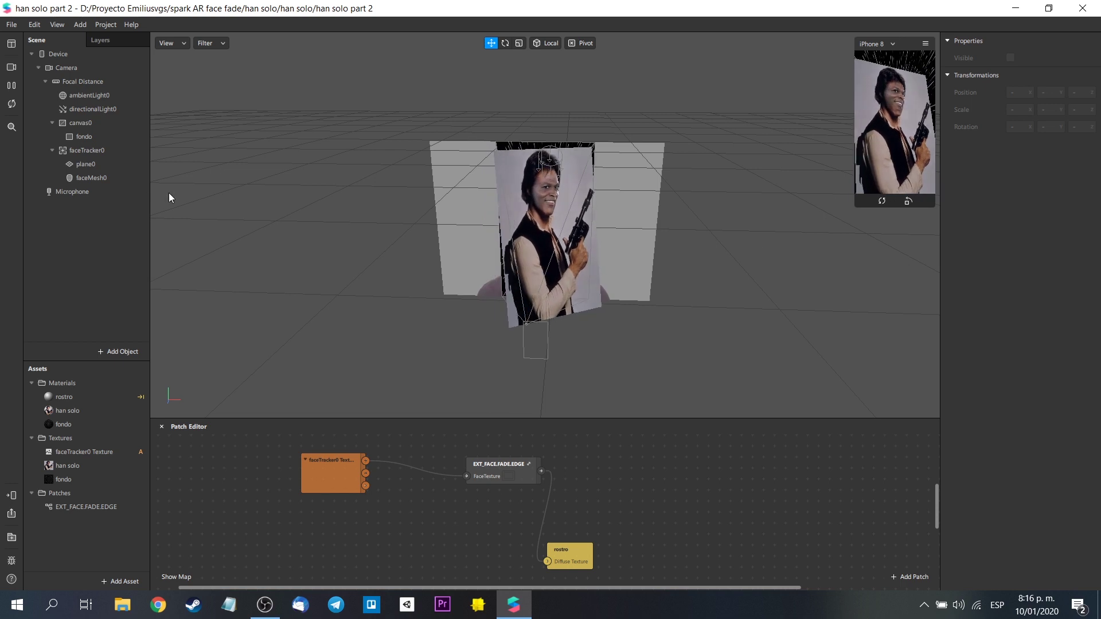
# - Add a null object to the scene
pyautogui.click(84, 167)
pyautogui.keyDown('ctrl'); pyautogui.click(84, 177); pyautogui.keyUp('ctrl')
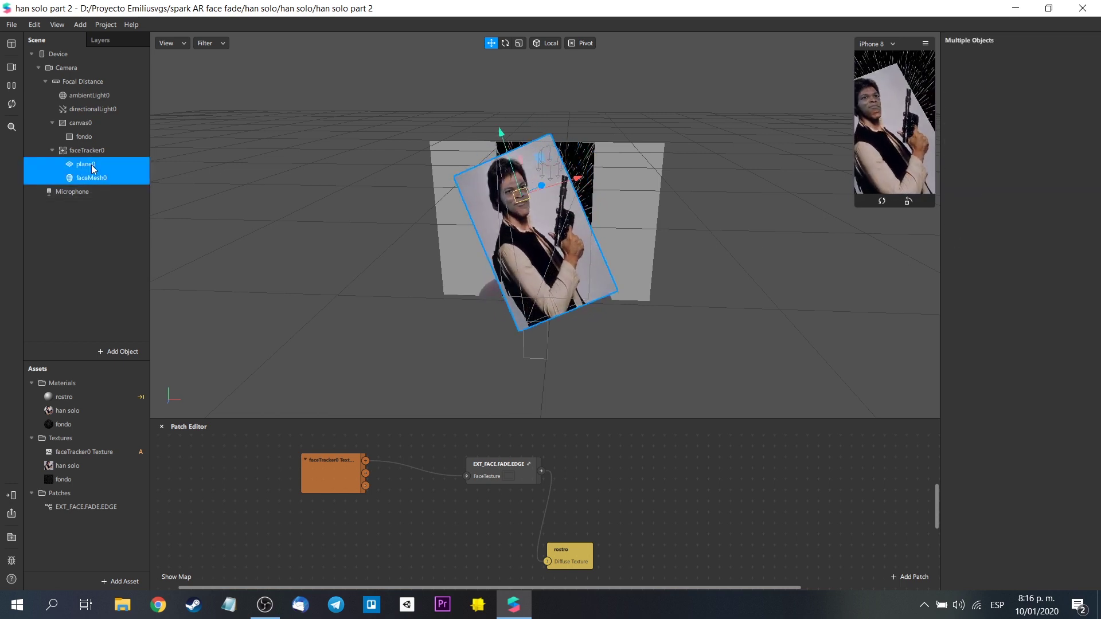
pyautogui.click(86, 151)
pyautogui.rightClick(98, 232)
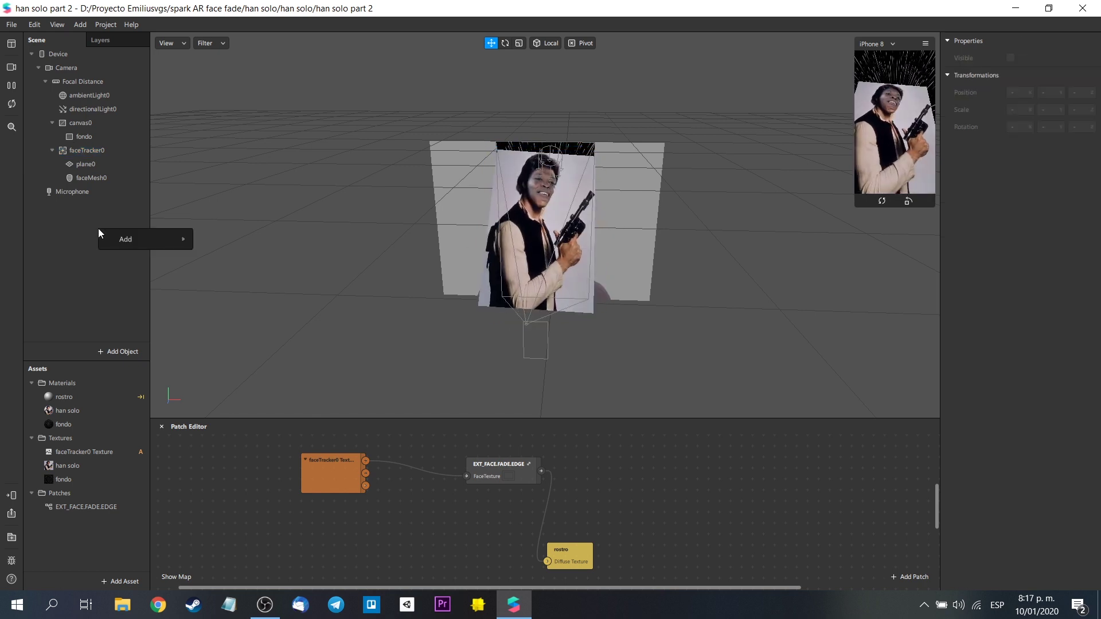
pyautogui.moveTo(115, 238)
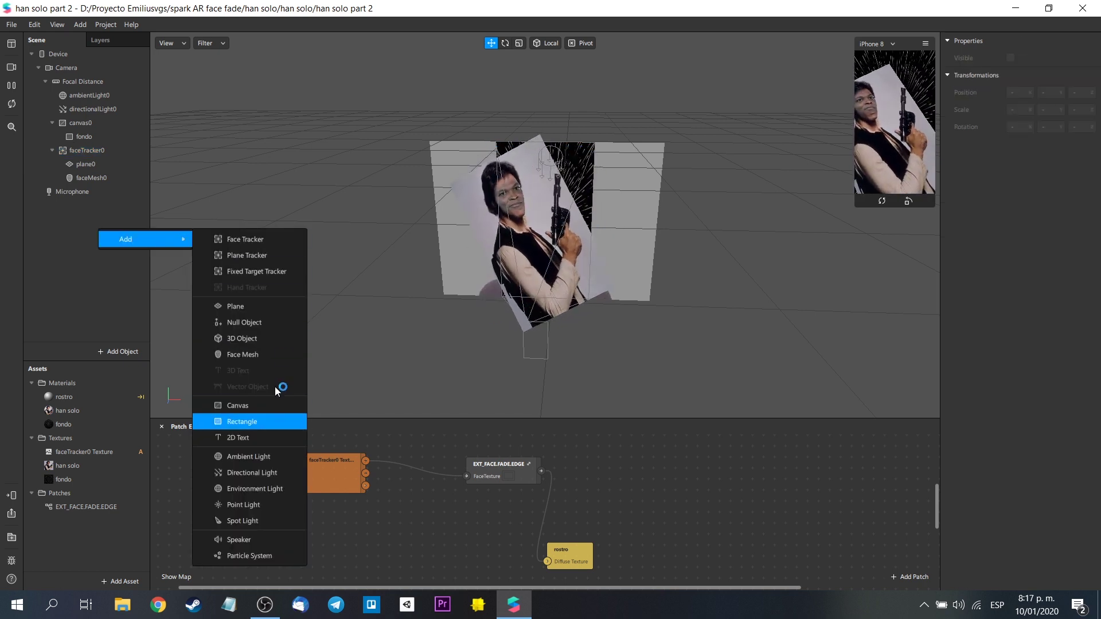
pyautogui.click(268, 322)
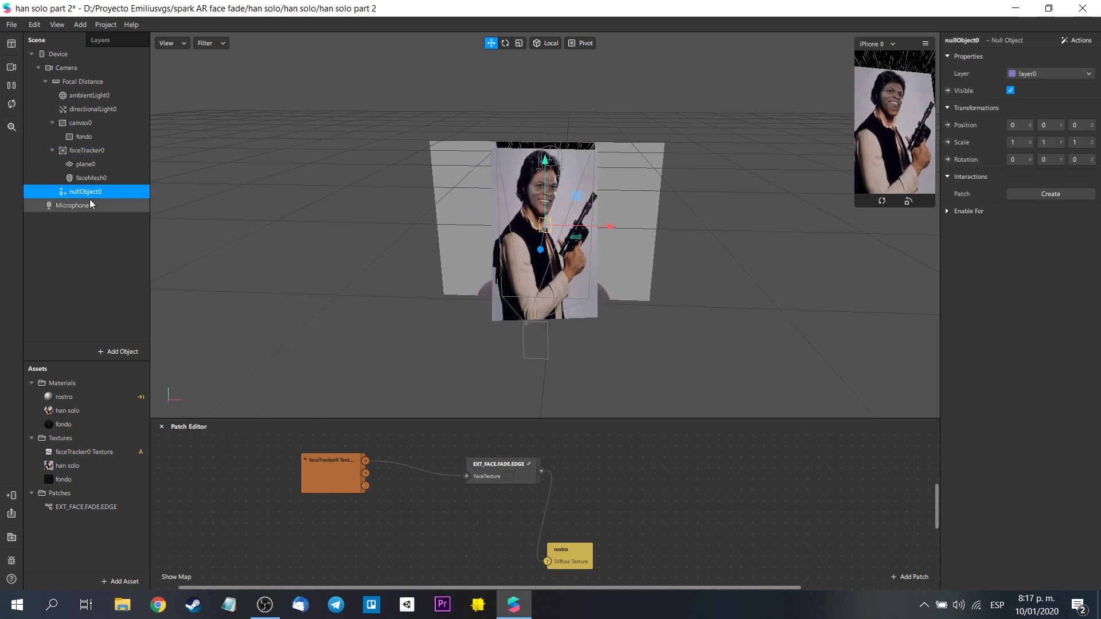
# - Nest plane0 and faceMesh0 under nullObject0 and save the project
pyautogui.click(86, 164)
pyautogui.click(86, 178)
pyautogui.keyDown('ctrl'); pyautogui.click(100, 167); pyautogui.keyUp('ctrl')
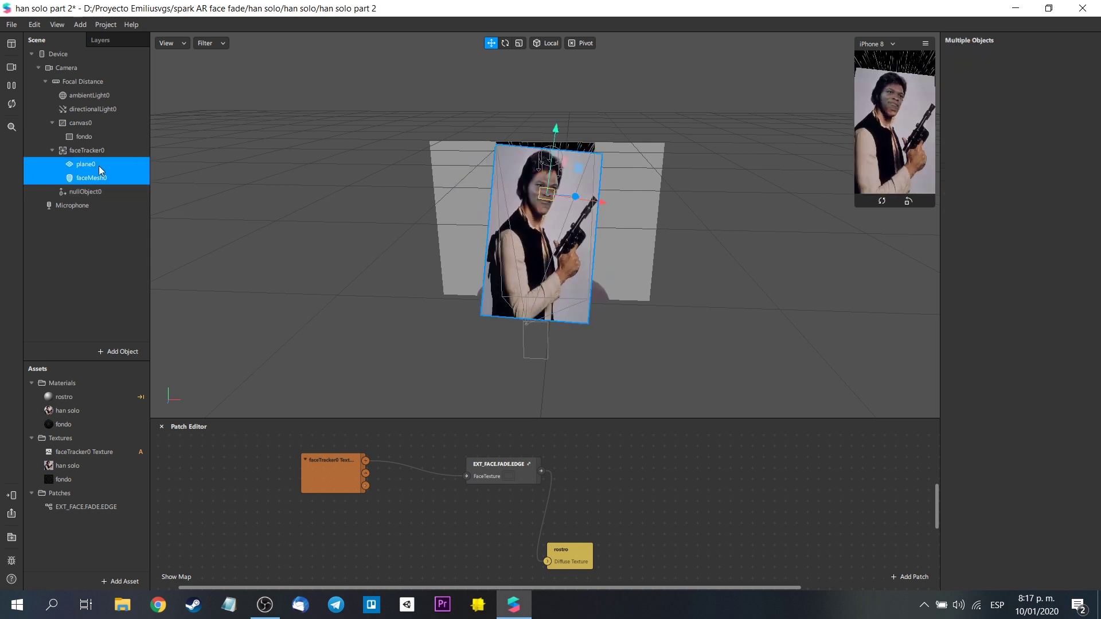
pyautogui.moveTo(100, 170); pyautogui.dragTo(86, 191)
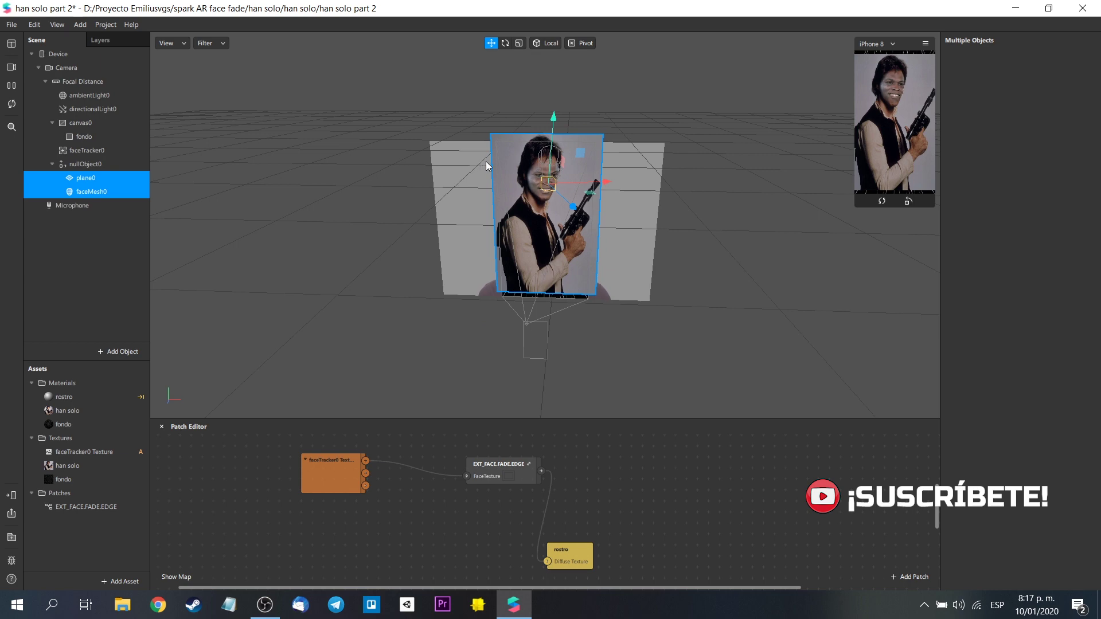
pyautogui.scroll(3, 487, 166)
pyautogui.scroll(1, 377, 218)
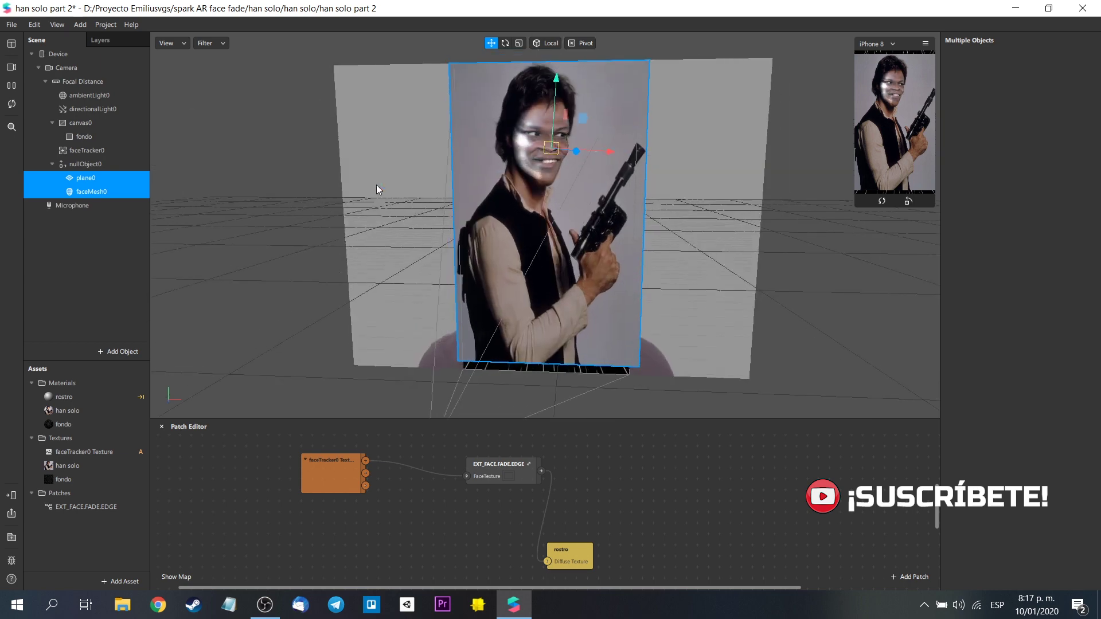
pyautogui.scroll(-3, 376, 185)
pyautogui.scroll(1, 554, 152)
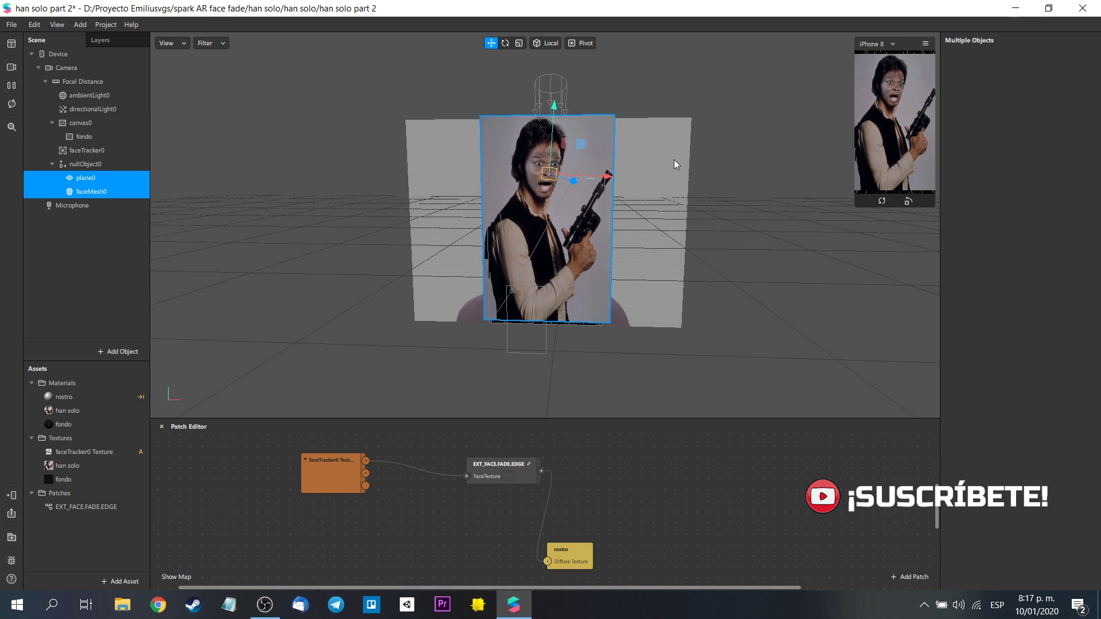
pyautogui.hotkey('ctrl', 's')
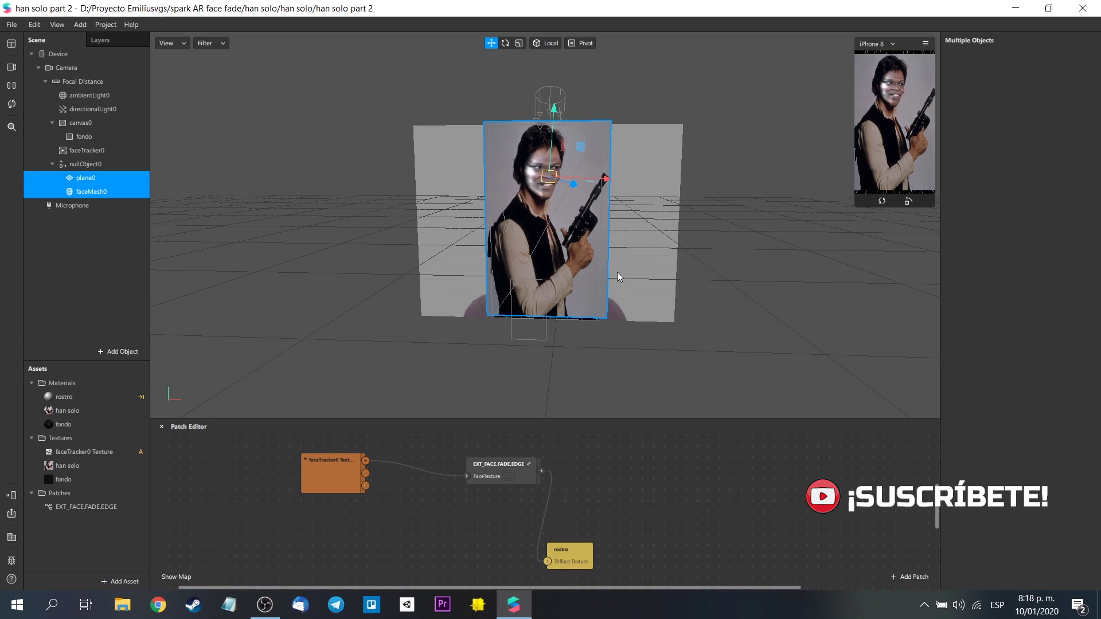
# - Apply the Spin animation to nullObject0 and move its patches clear of the existing face texture patches
pyautogui.scroll(-3, 642, 270)
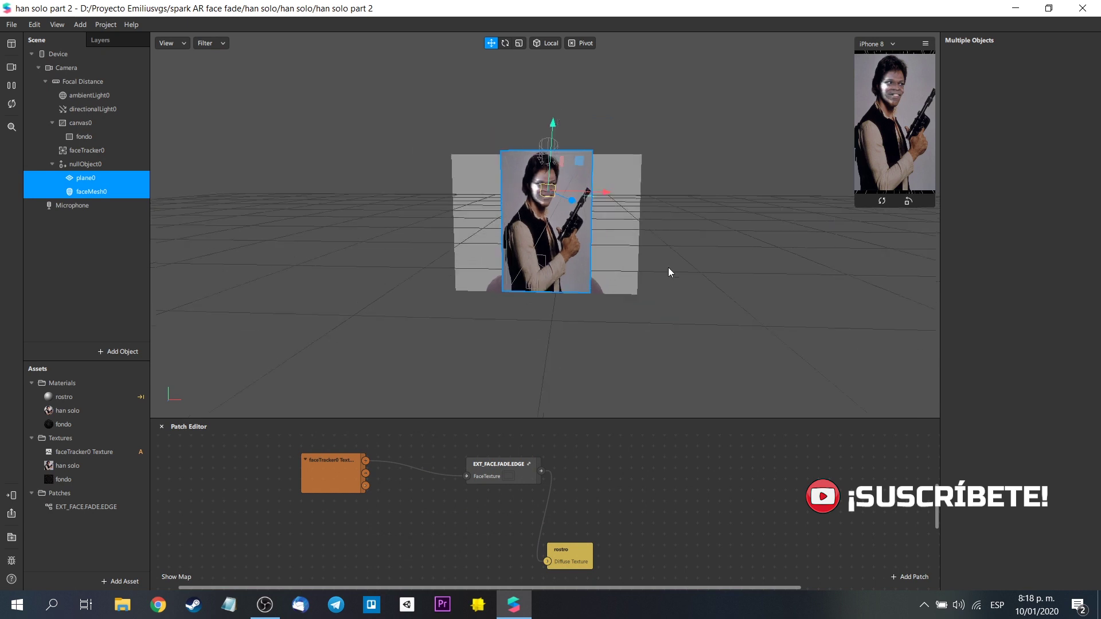
pyautogui.scroll(-3, 668, 269)
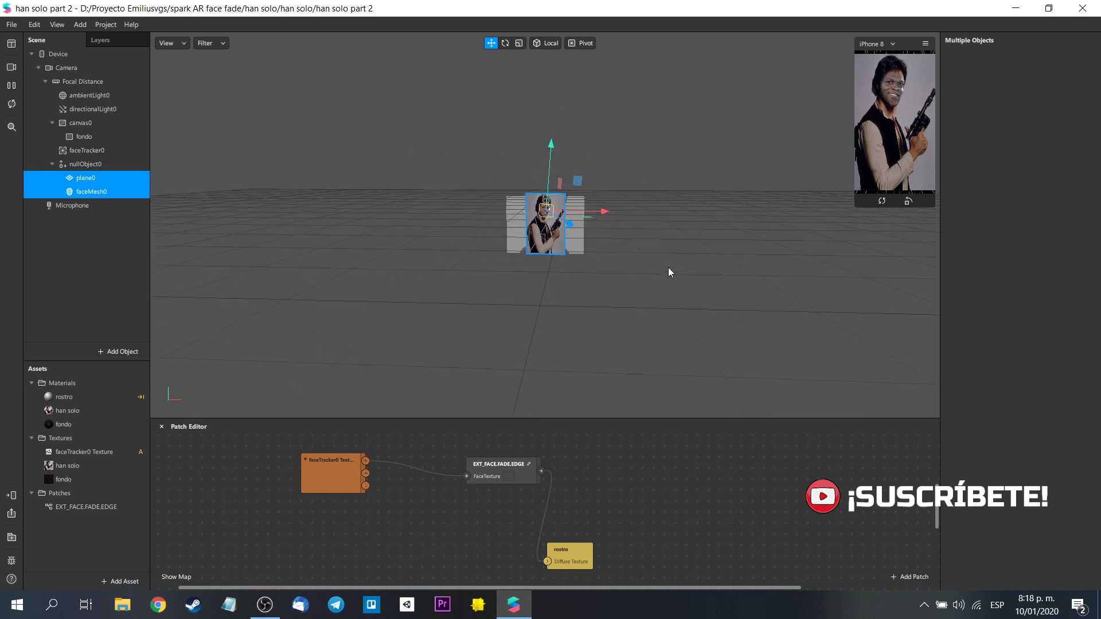
pyautogui.moveTo(668, 267); pyautogui.dragTo(694, 299, button='right')
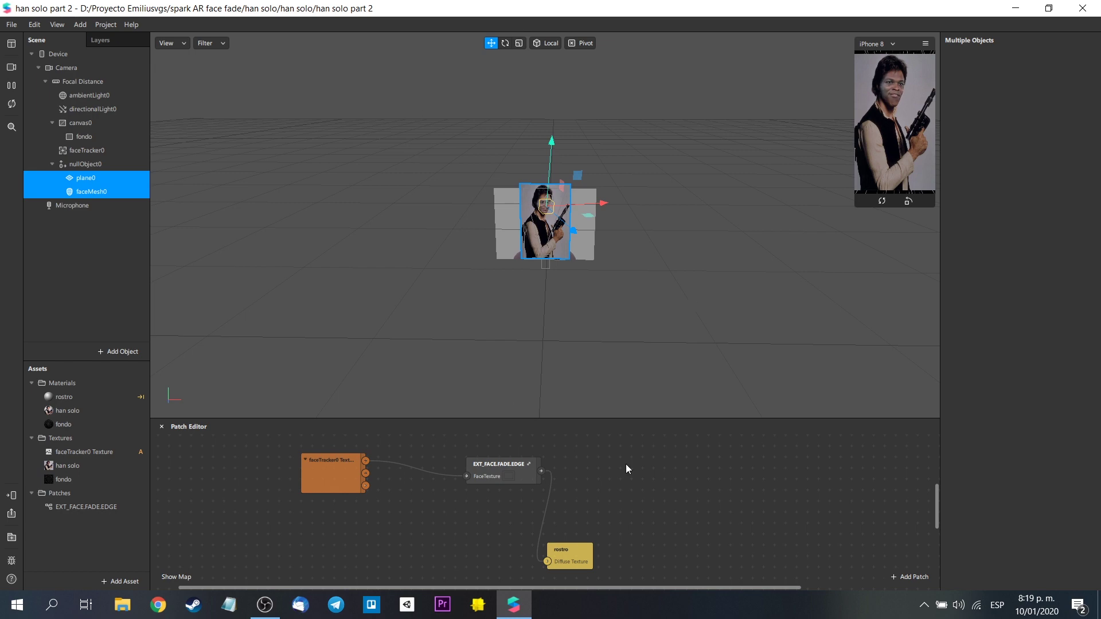
pyautogui.scroll(5, 625, 464)
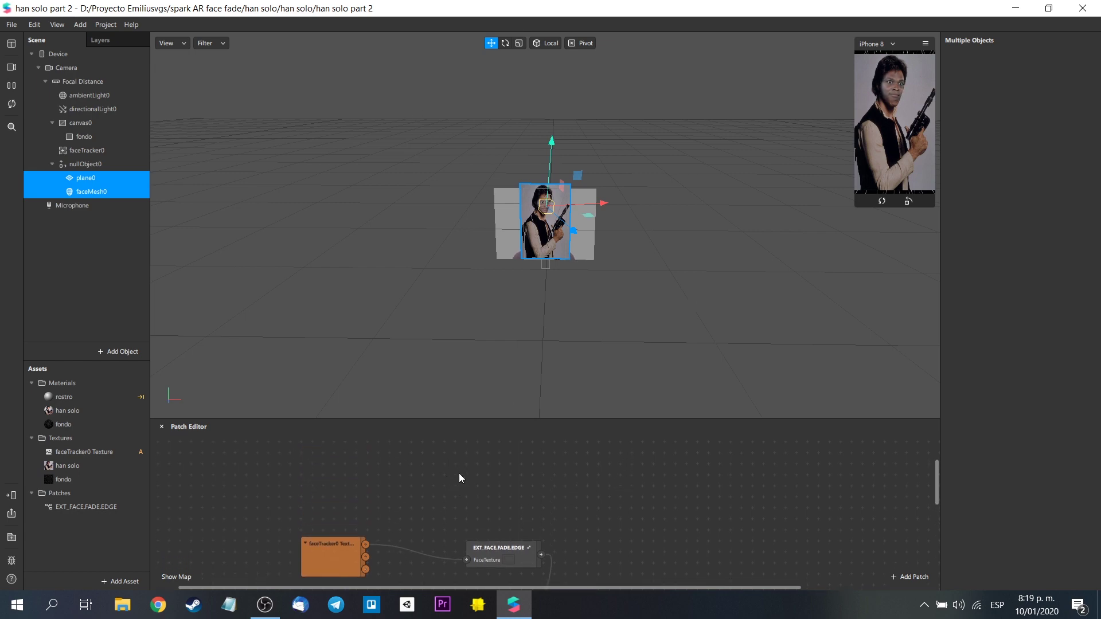
pyautogui.click(116, 164)
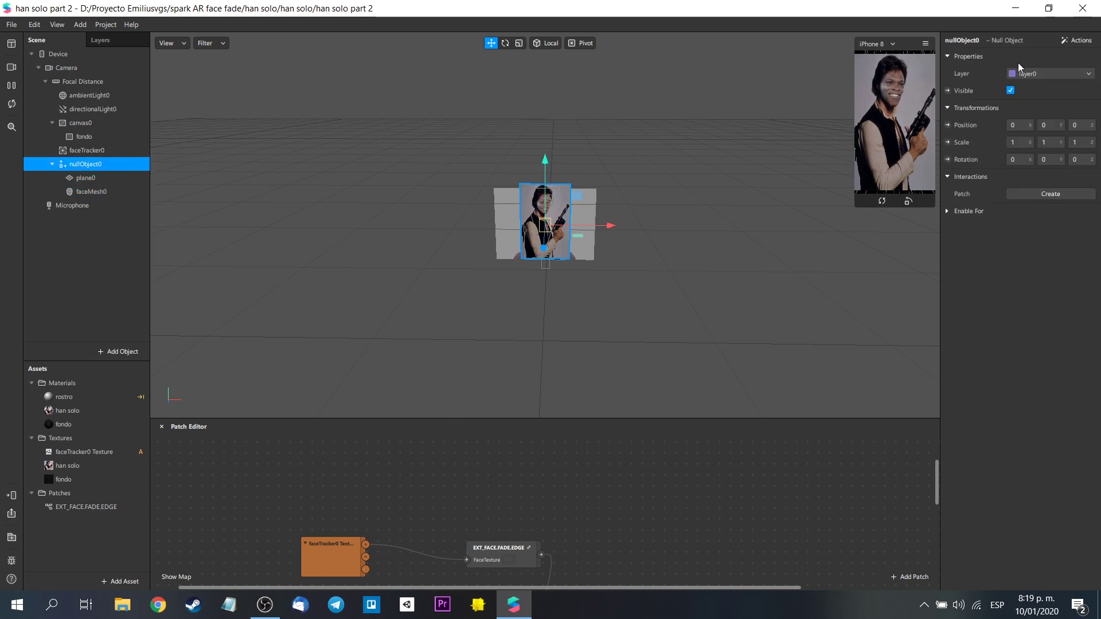
pyautogui.click(1077, 40)
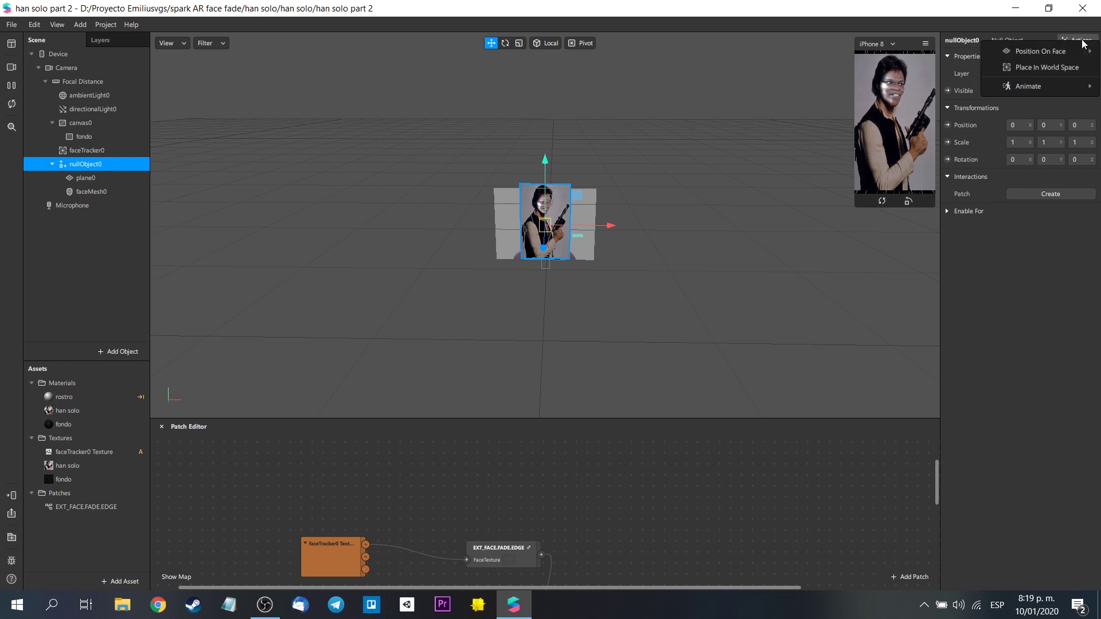
pyautogui.moveTo(1049, 88)
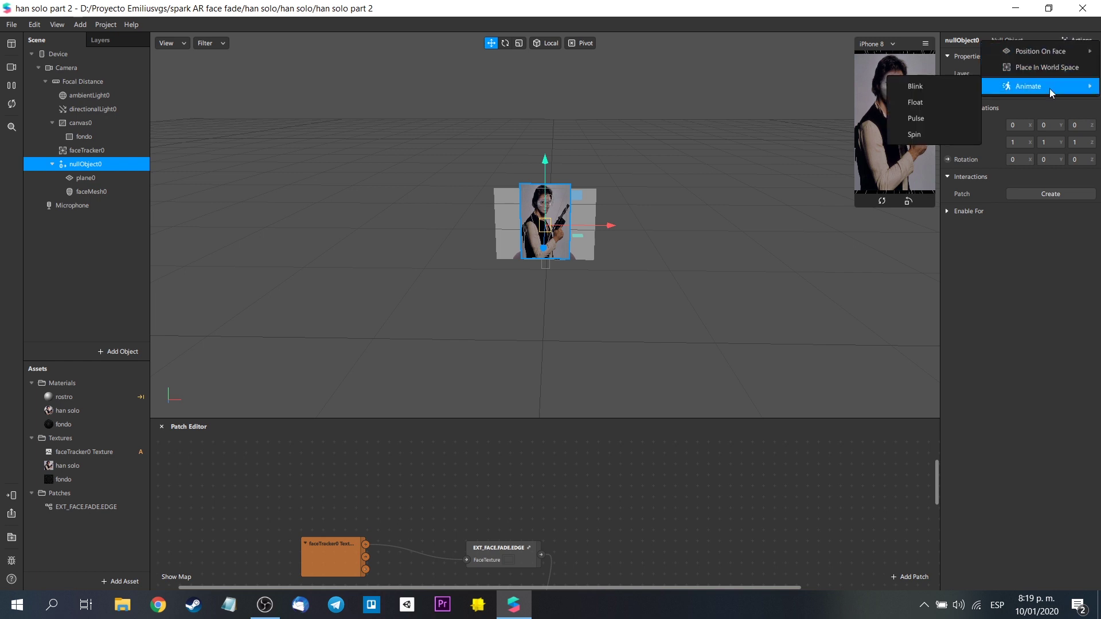
pyautogui.click(937, 132)
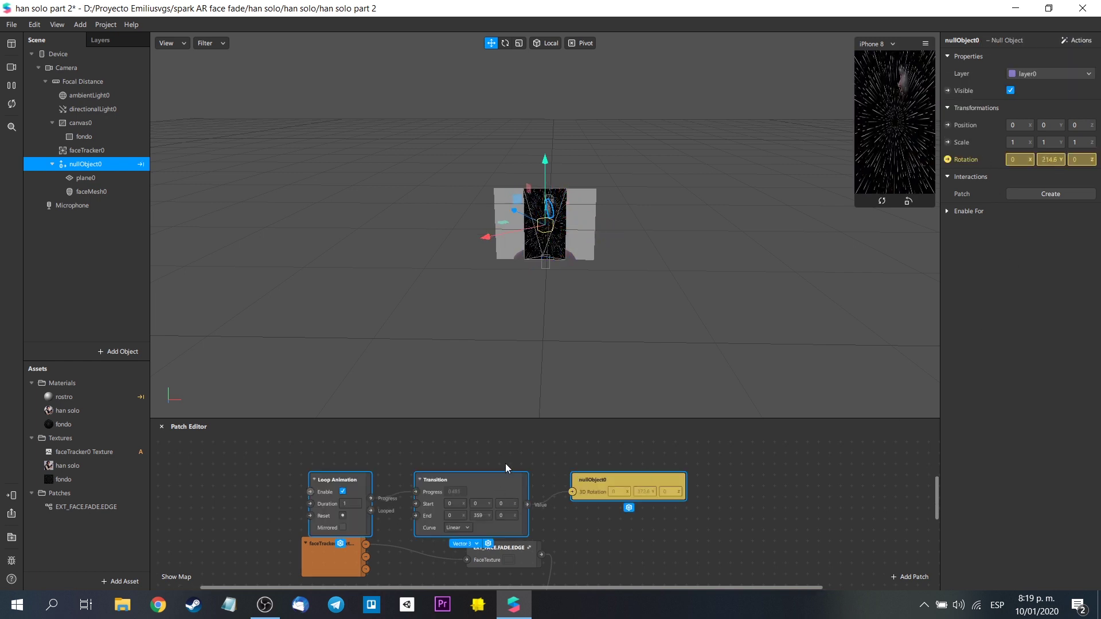
pyautogui.moveTo(505, 466); pyautogui.dragTo(528, 438)
# - Set the Transition patch's End values to 0 for Y and 359 for Z
pyautogui.click(516, 485)
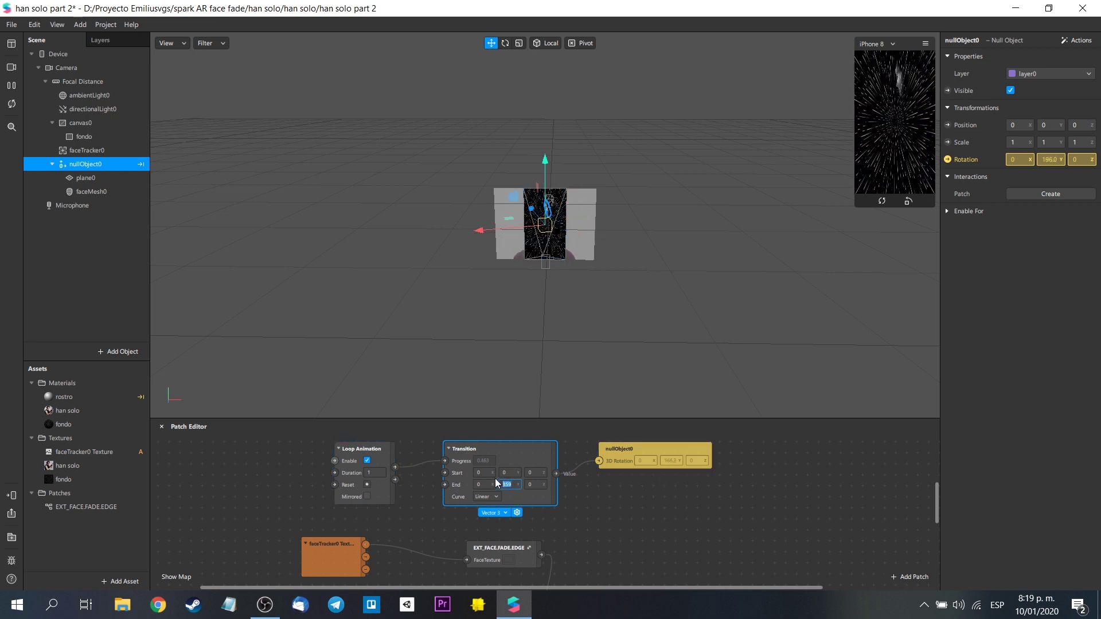
pyautogui.click(515, 485)
pyautogui.write('0')
pyautogui.press('Return')
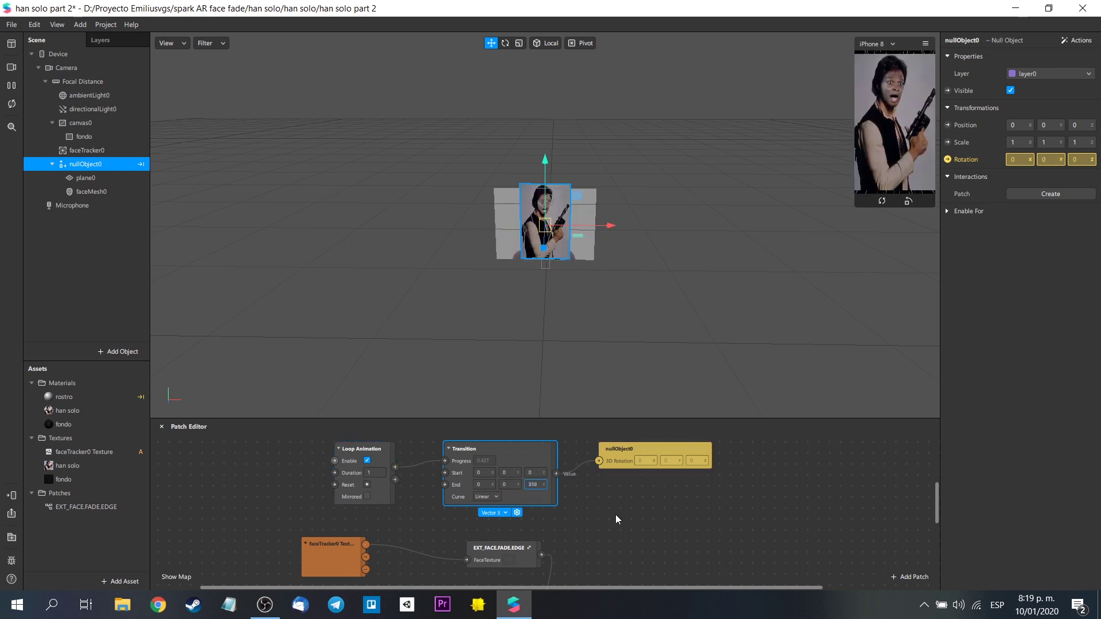
pyautogui.press('Return')
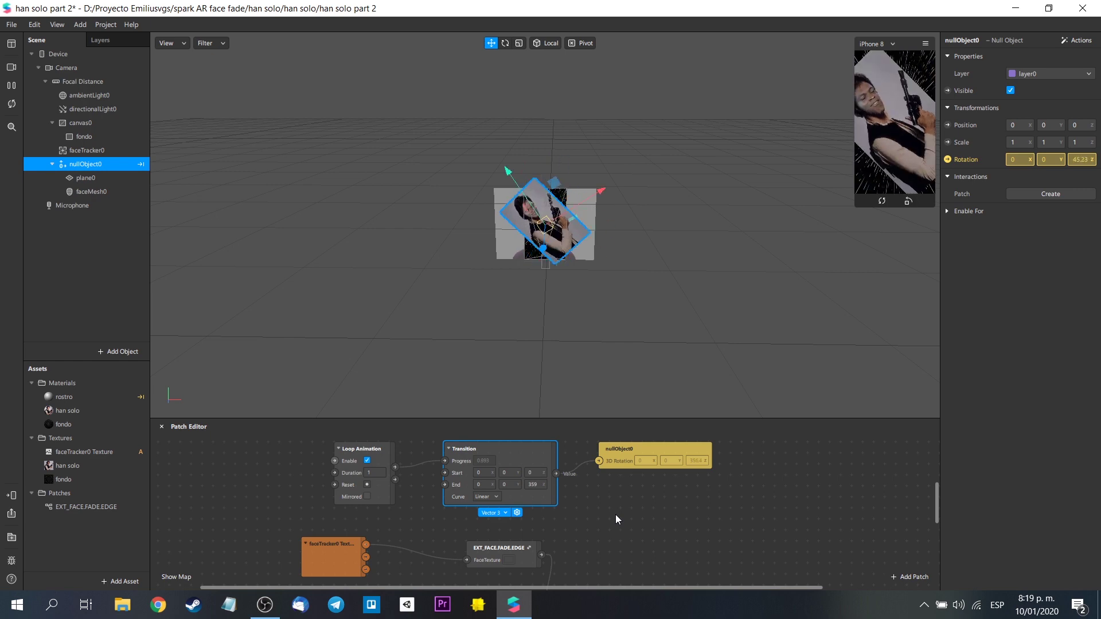
# - Set the Loop Animation patch's duration to 3
pyautogui.click(385, 458)
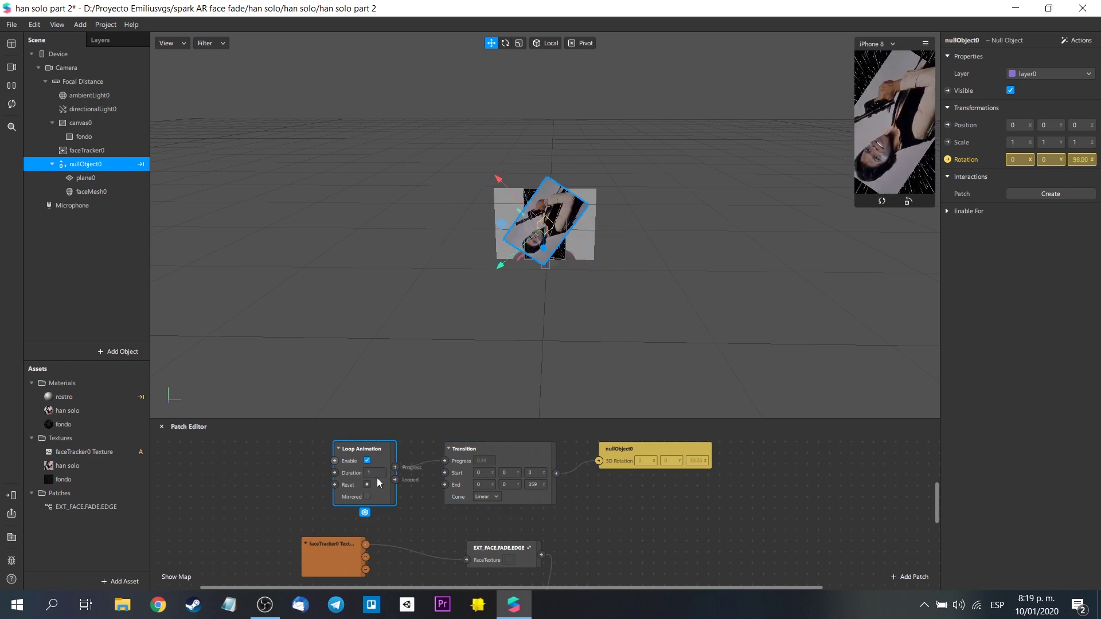
pyautogui.click(375, 473)
pyautogui.write('3')
pyautogui.press('Return')
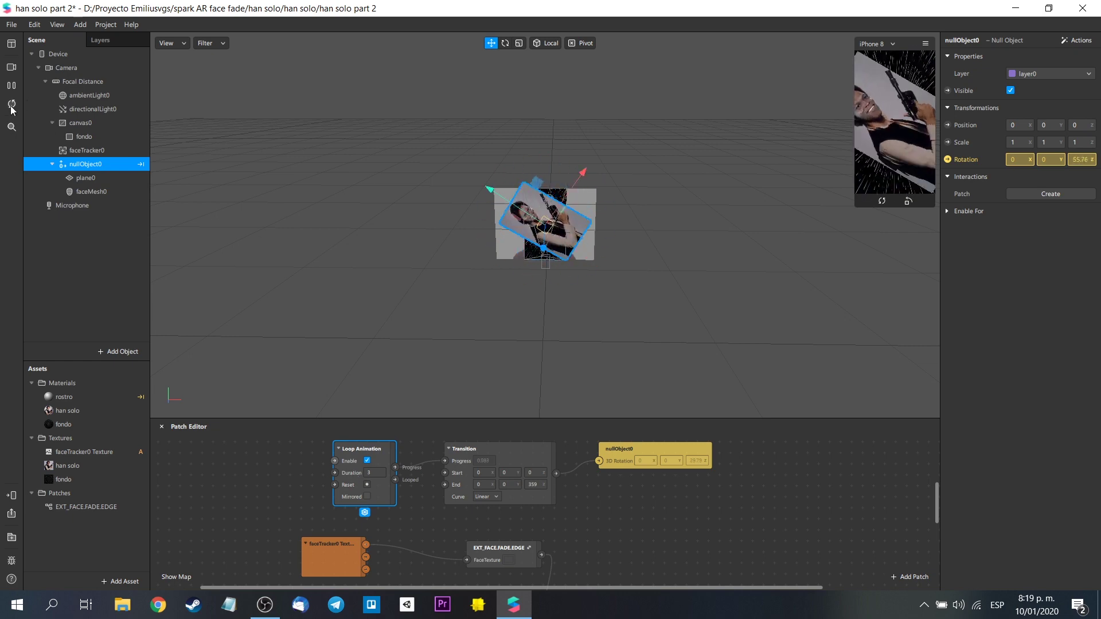
# - Pause the preview and replace the Loop Animation patch with an Animation patch
pyautogui.click(12, 85)
pyautogui.press('Delete')
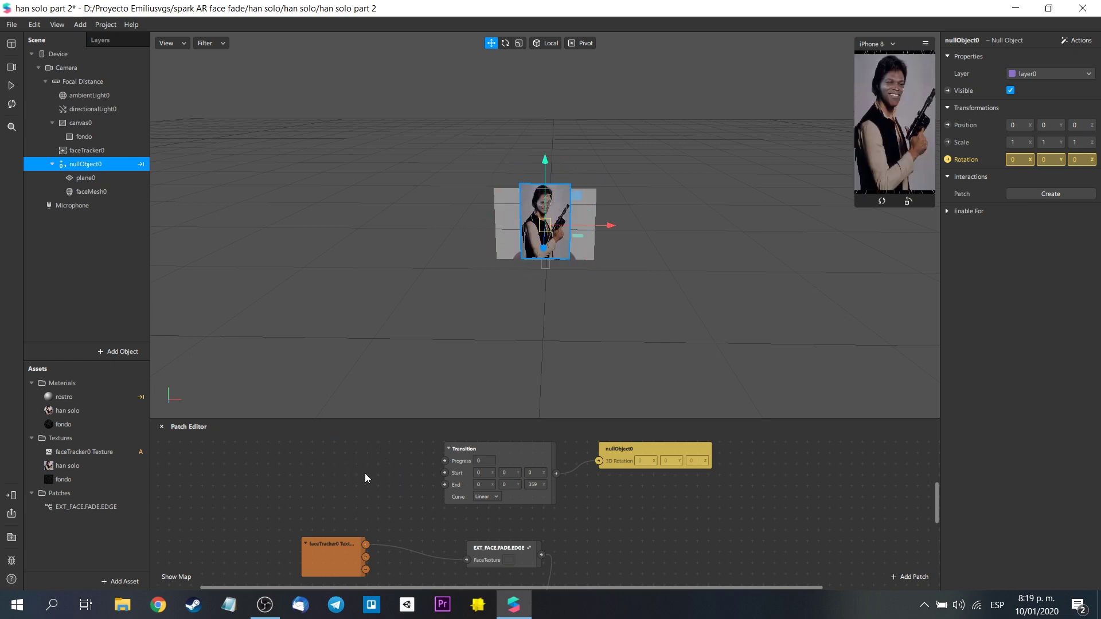
pyautogui.doubleClick(364, 471)
pyautogui.write('a')
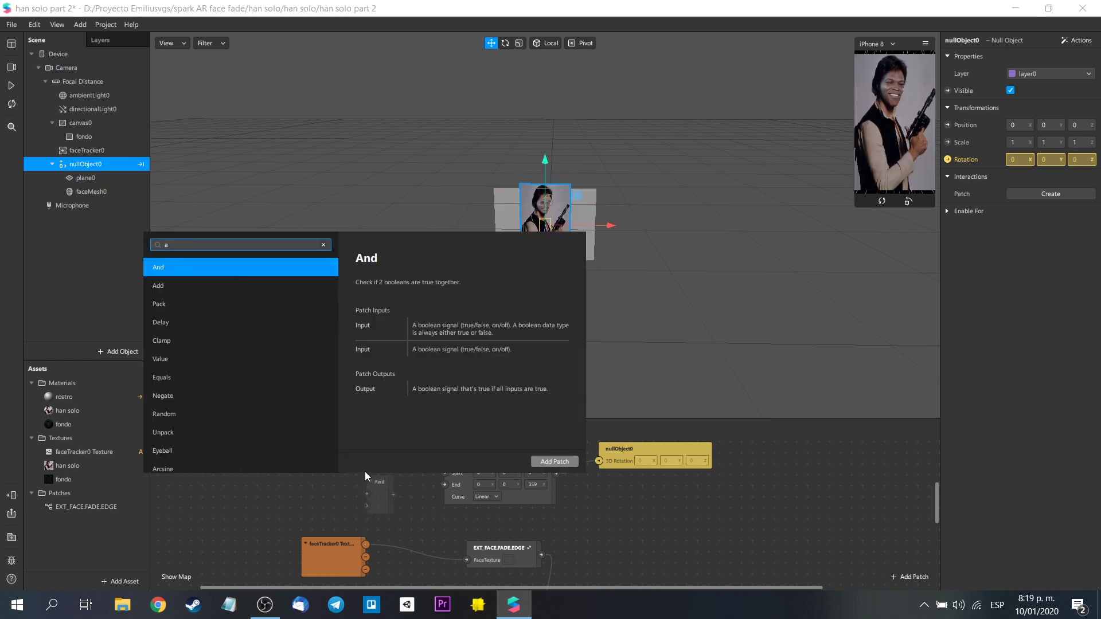
pyautogui.write('nim')
pyautogui.click(554, 462)
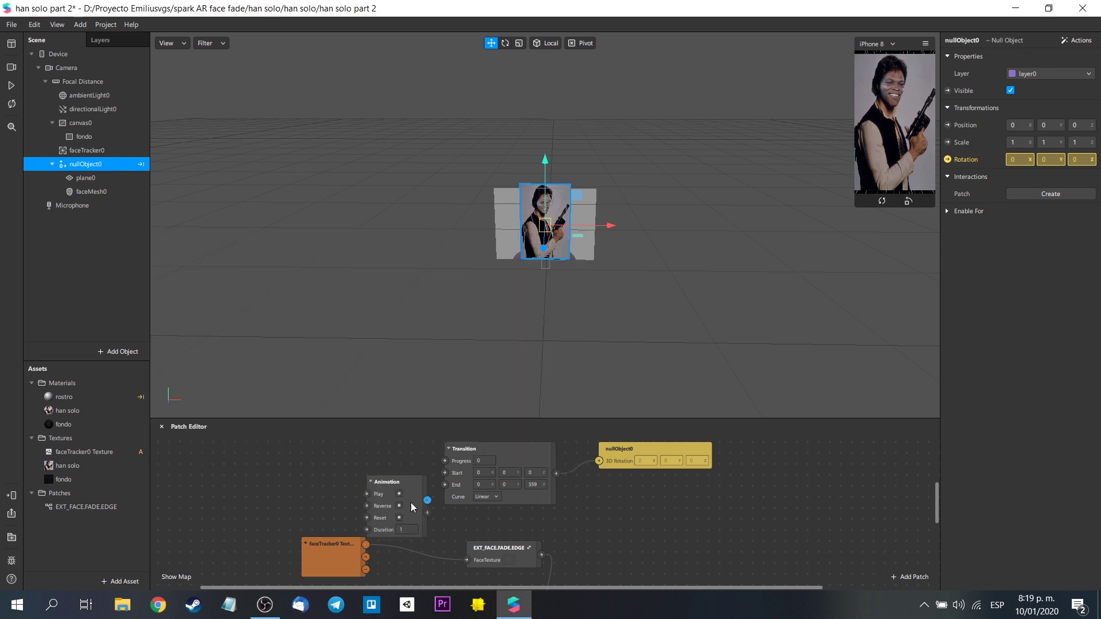
# - Set the Animation patch's duration to 3, connect it to the Transition's Progress input, and resume the preview
pyautogui.moveTo(401, 485); pyautogui.dragTo(445, 461)
pyautogui.write('3')
pyautogui.click(395, 507)
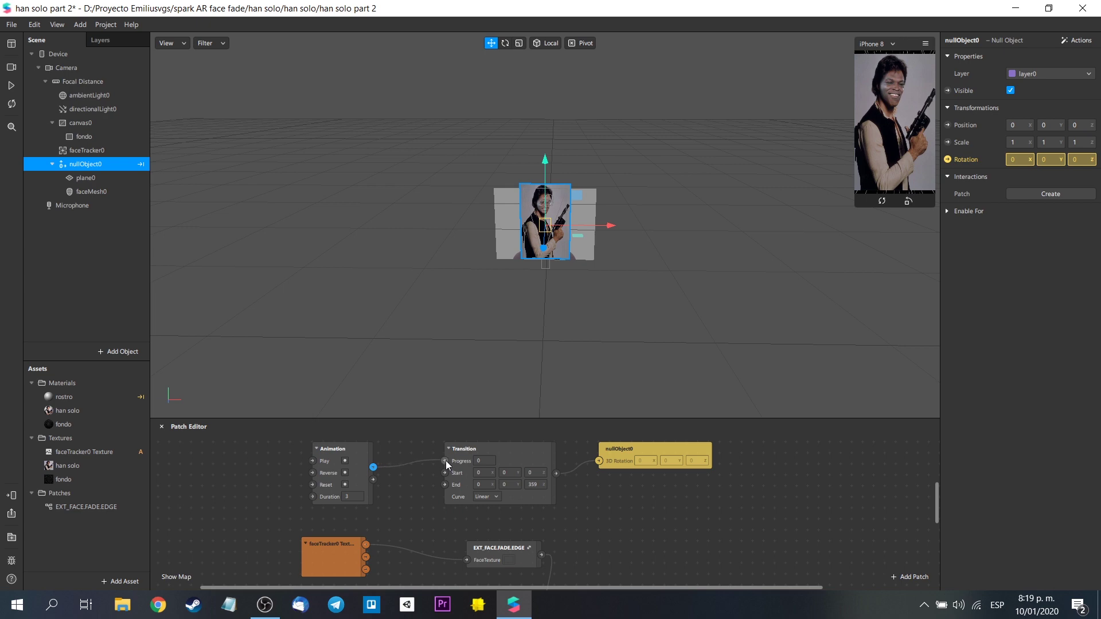
pyautogui.click(11, 85)
# - Add a Screen Tap patch and connect it to the Animation patch's Play input
pyautogui.doubleClick(192, 484)
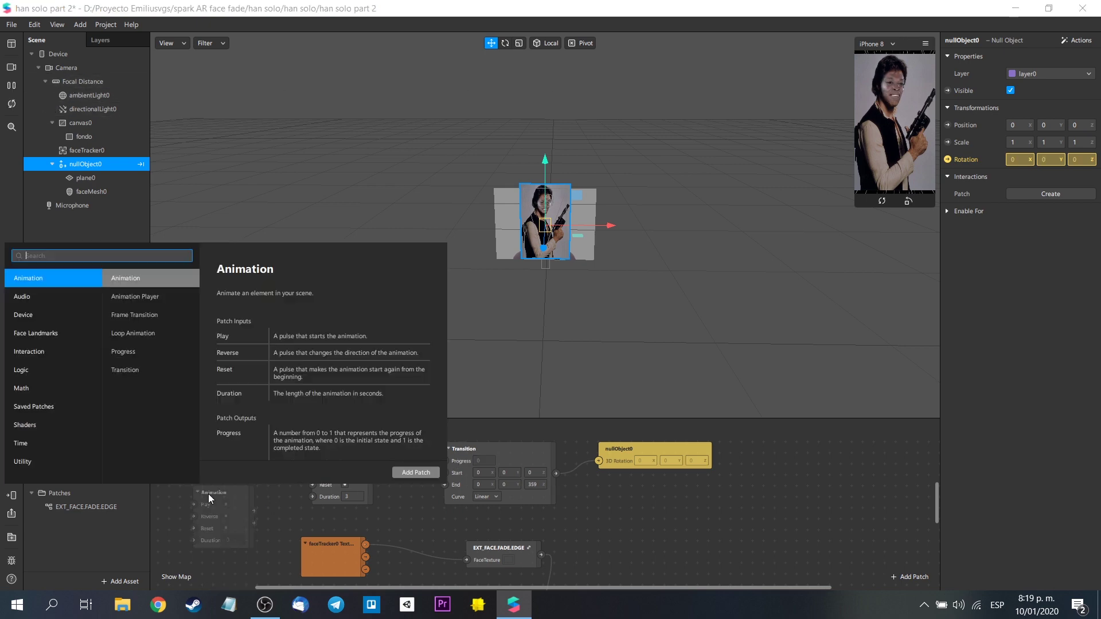
pyautogui.write('scree')
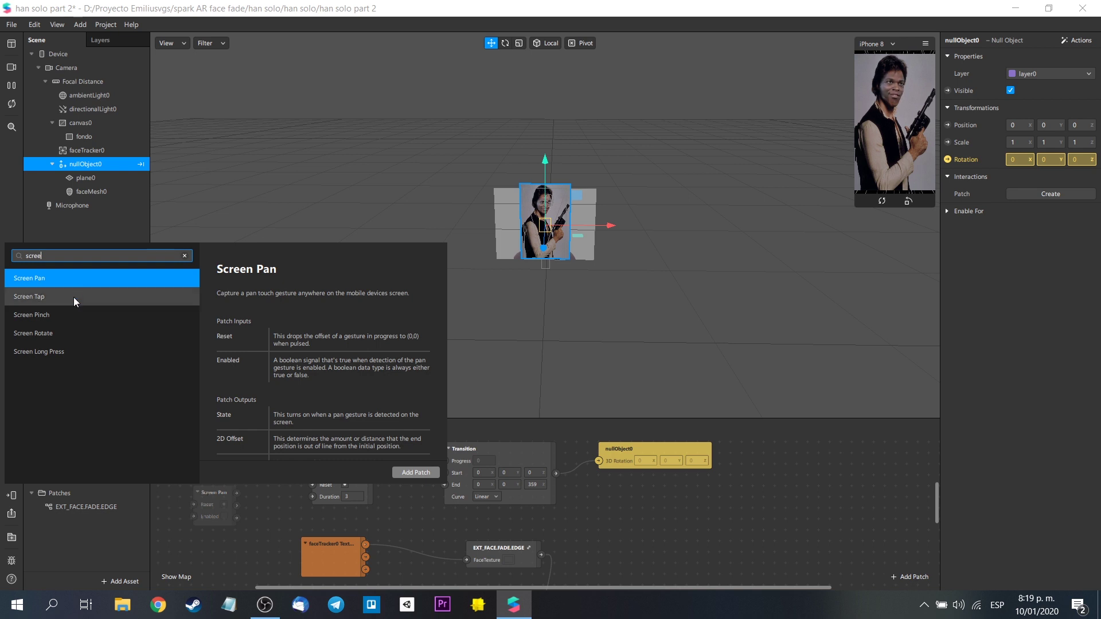
pyautogui.click(74, 297)
pyautogui.click(415, 472)
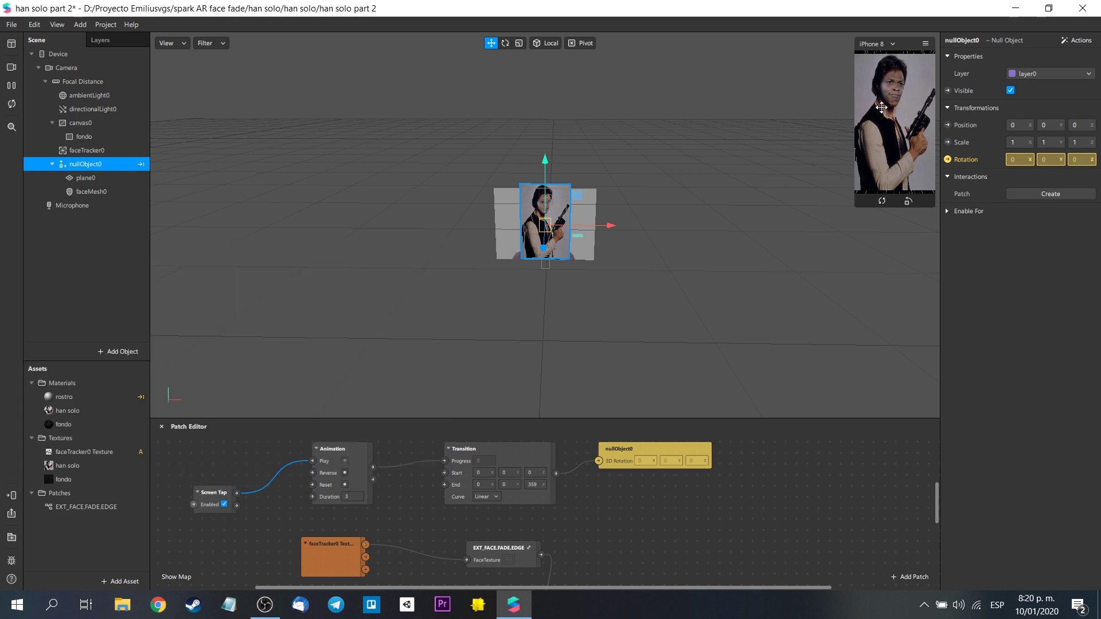
# - Switch the device preview to Simulate Touch and tap the previewed screen to test the rotation
pyautogui.click(925, 44)
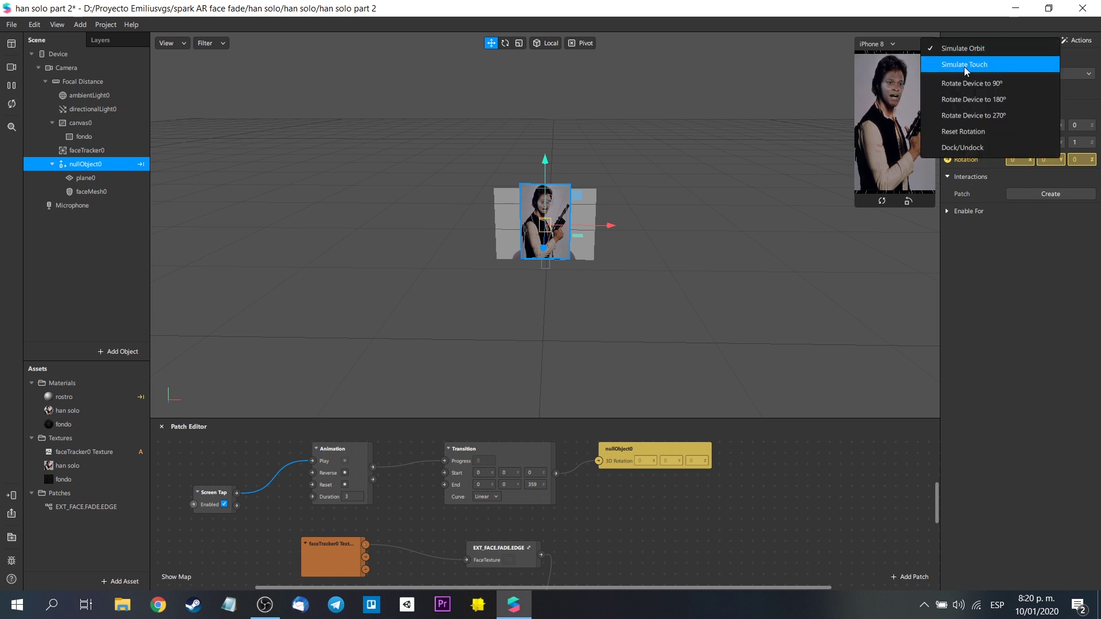
pyautogui.click(965, 64)
pyautogui.click(900, 137)
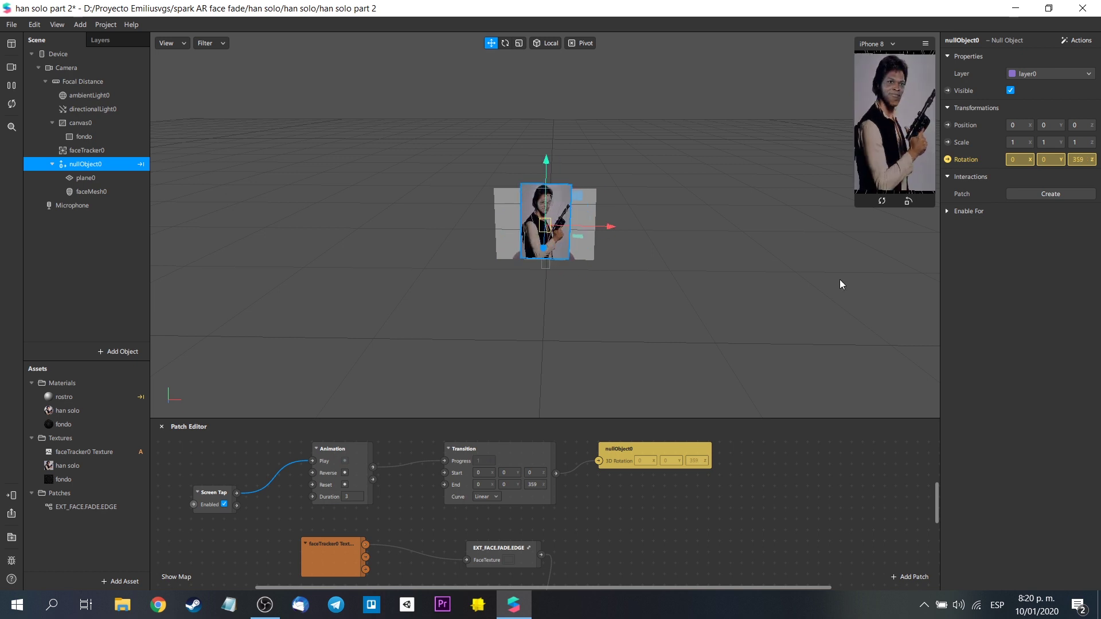
# - Duplicate the Animation and Transition patches and place the copies above the originals
pyautogui.scroll(5, 756, 502)
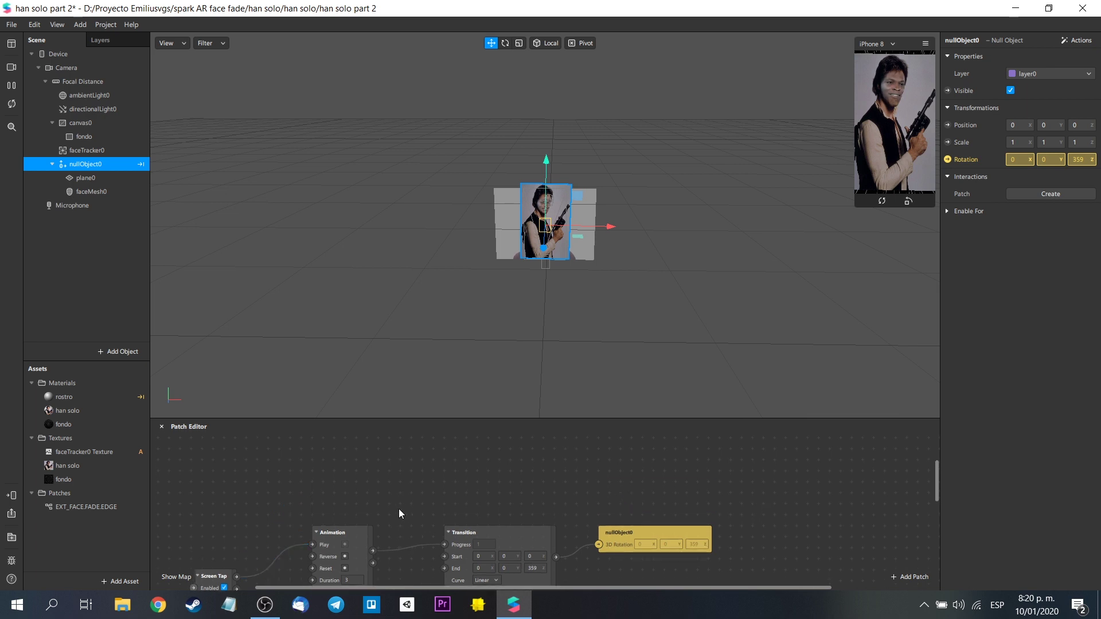
pyautogui.scroll(-1, 400, 512)
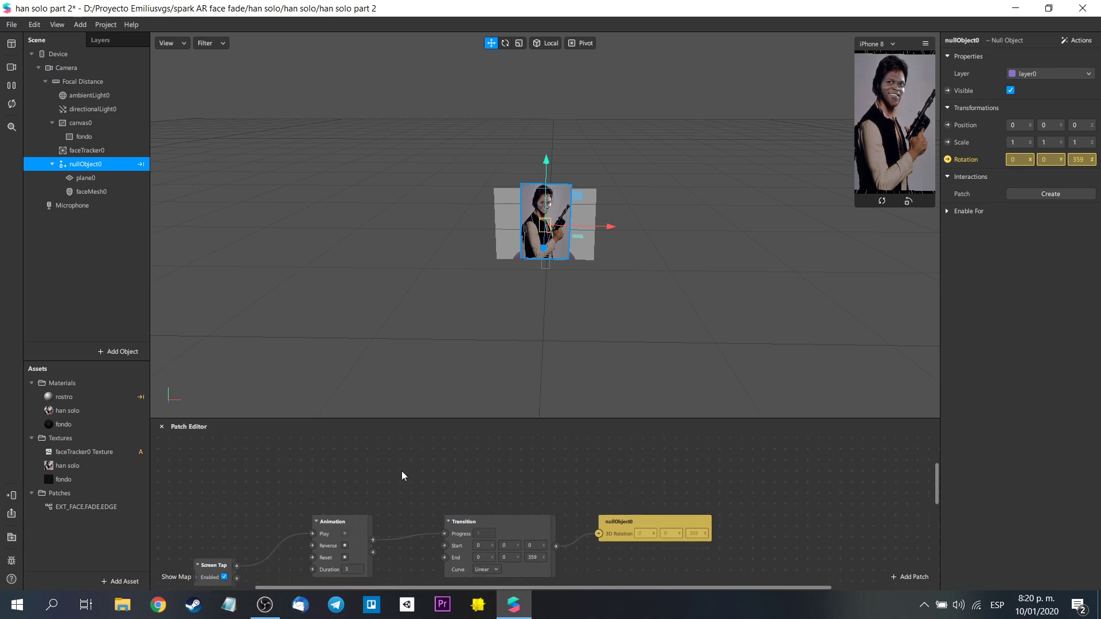
pyautogui.moveTo(321, 483); pyautogui.dragTo(494, 533)
pyautogui.moveTo(461, 470); pyautogui.dragTo(377, 542)
pyautogui.hotkey('ctrl', 'c')
pyautogui.hotkey('ctrl', 'v')
pyautogui.moveTo(343, 466); pyautogui.dragTo(348, 443)
pyautogui.click(664, 479)
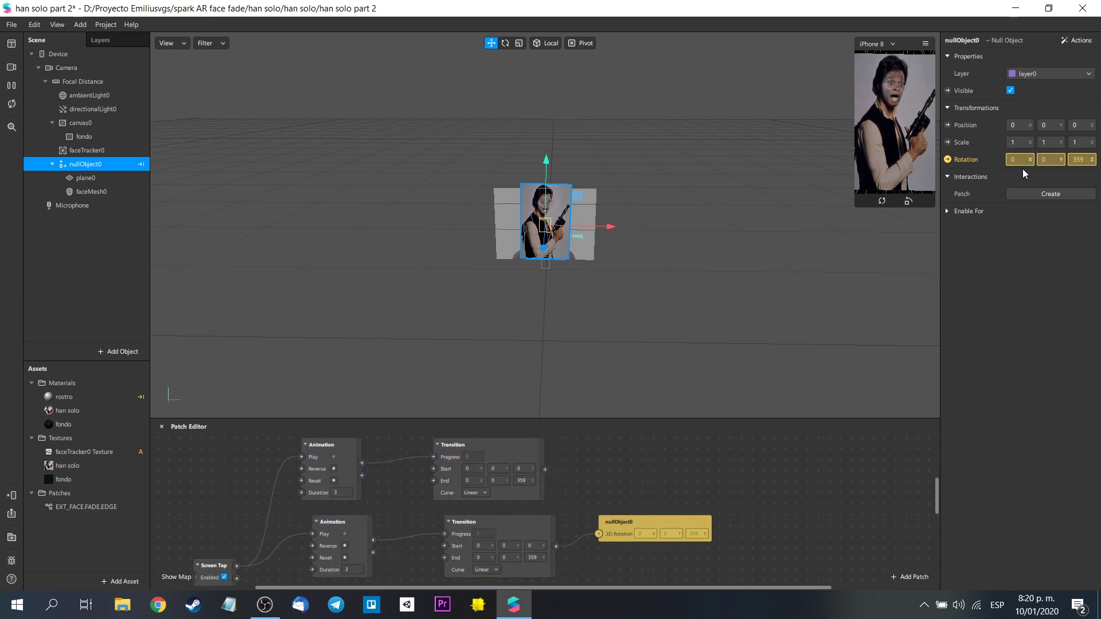
# - Create nullObject0's 3D Position patch, connect the upper Transition's output to it, and set that Transition's End Z value to -5
pyautogui.click(948, 125)
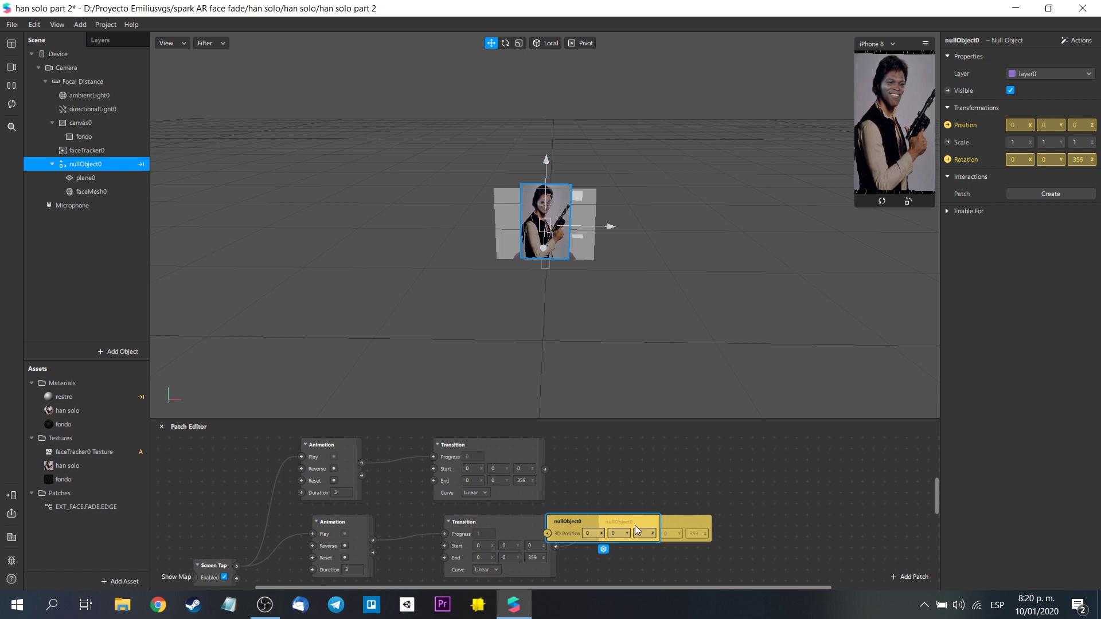
pyautogui.moveTo(635, 525); pyautogui.dragTo(688, 453)
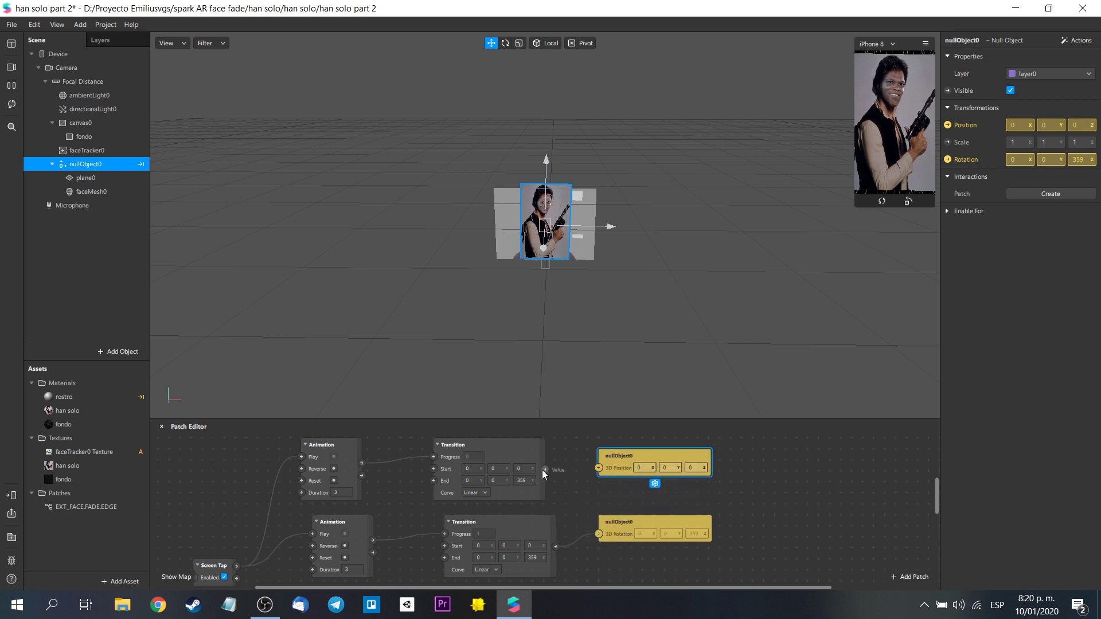
pyautogui.moveTo(544, 469); pyautogui.dragTo(599, 468)
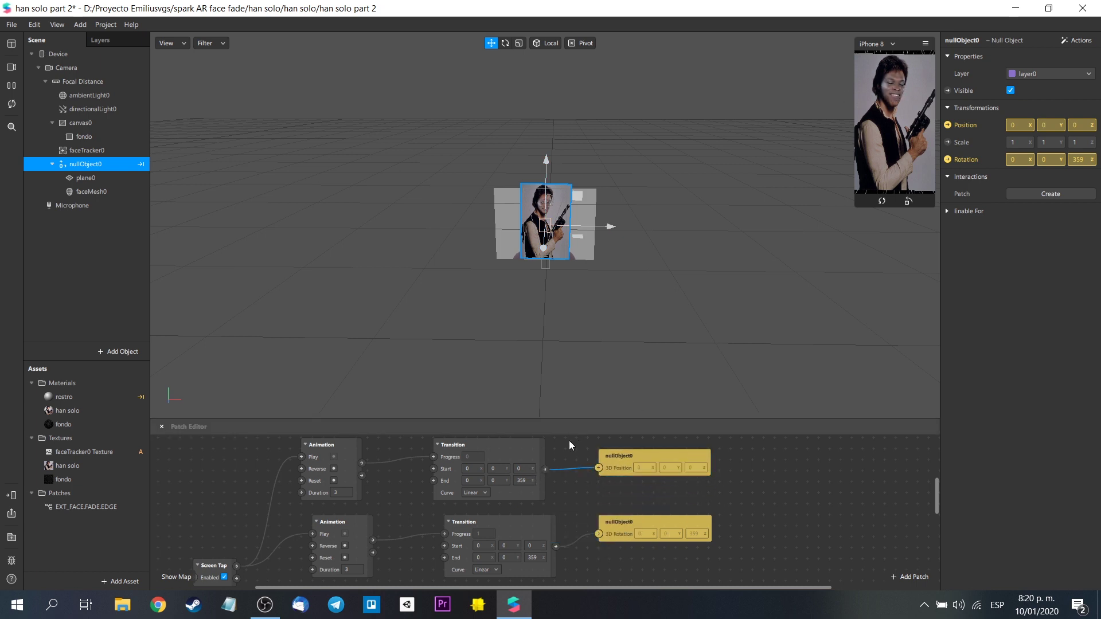
pyautogui.click(520, 480)
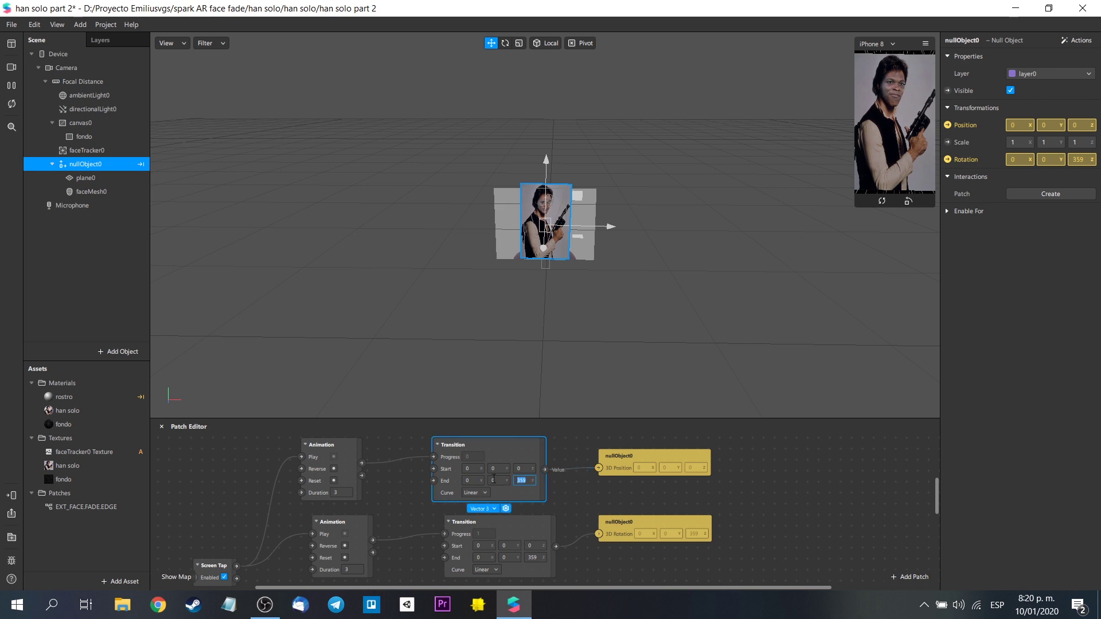
pyautogui.click(779, 493)
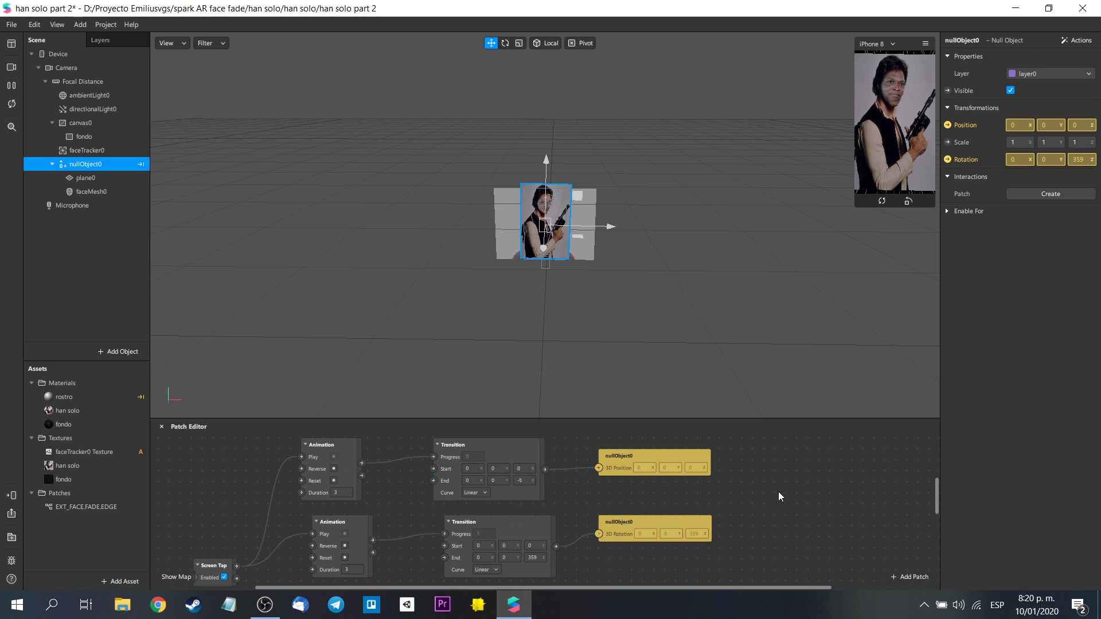
# - Restart the preview and tap the previewed screen to test the combined rotation and backward movement
pyautogui.click(16, 106)
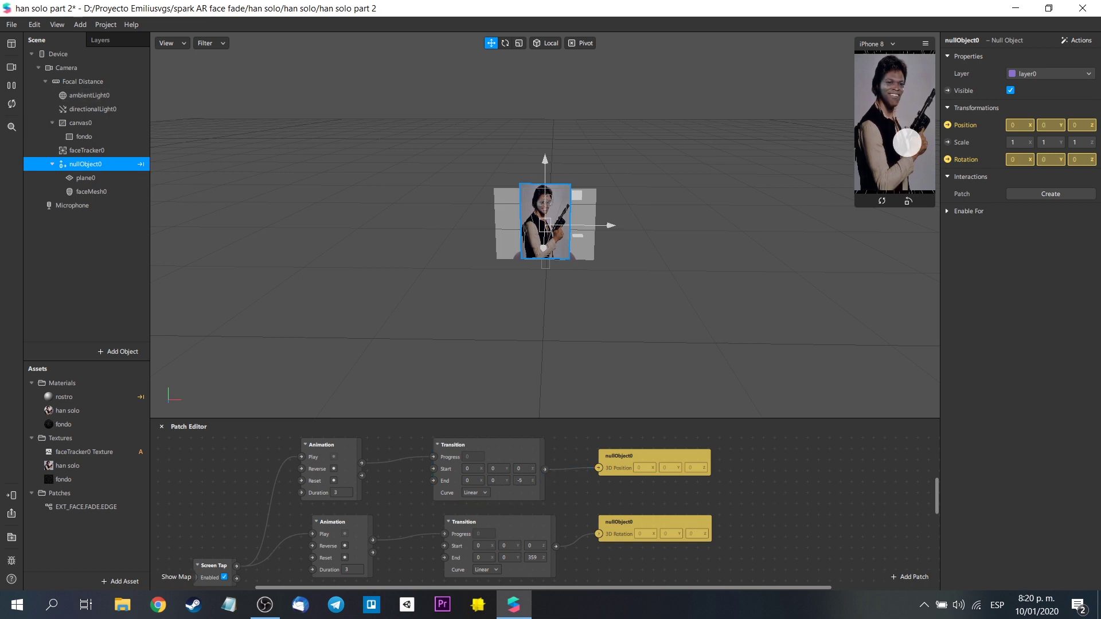
pyautogui.click(902, 157)
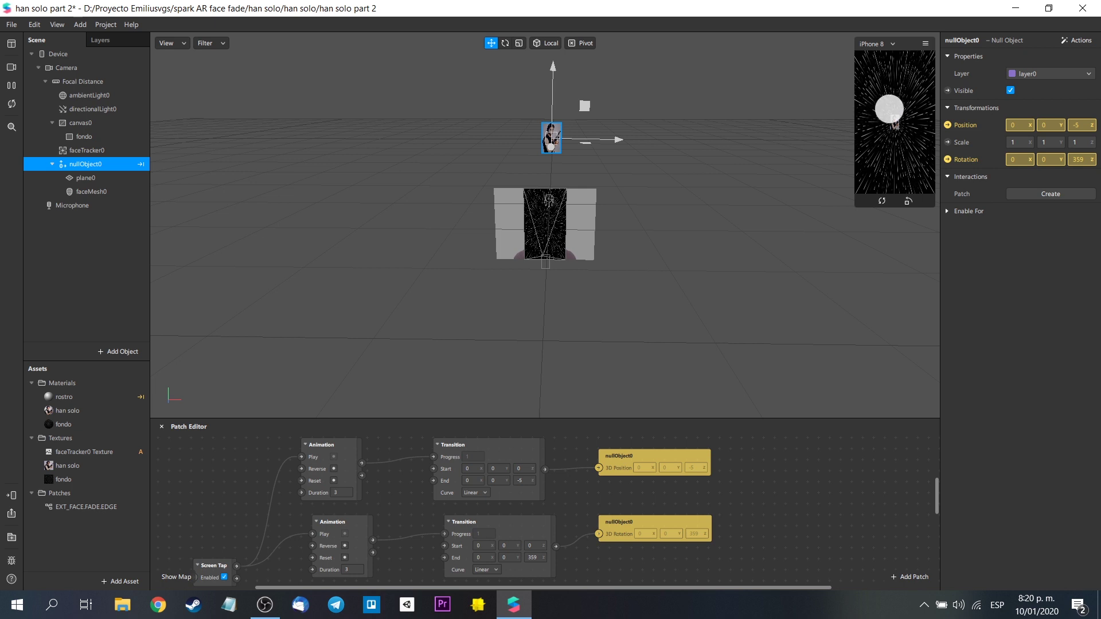
pyautogui.click(898, 160)
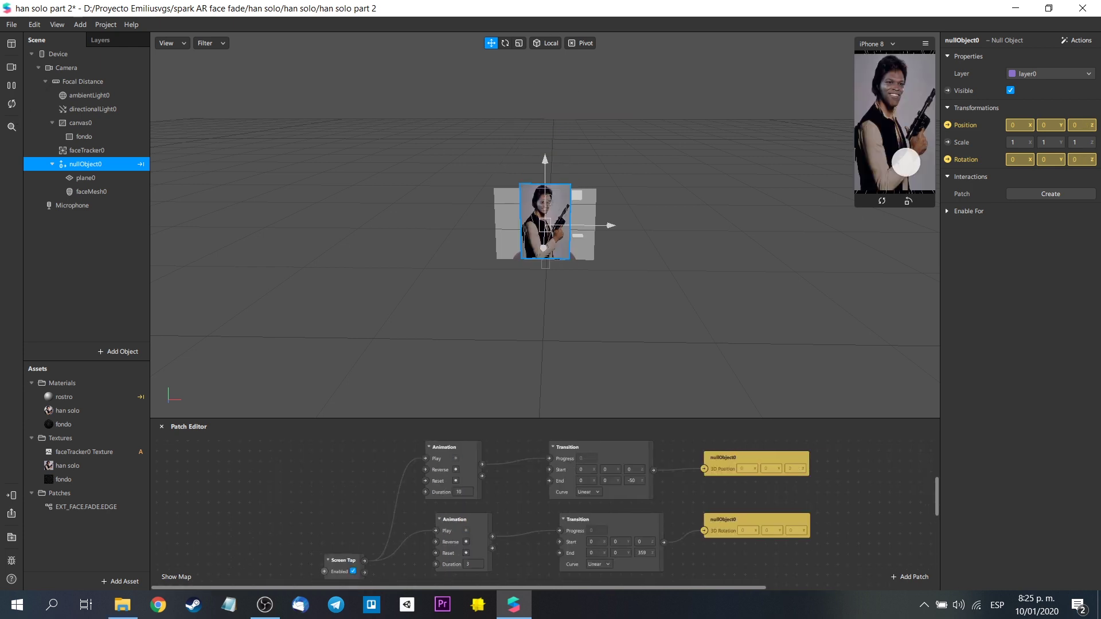
pyautogui.click(905, 163)
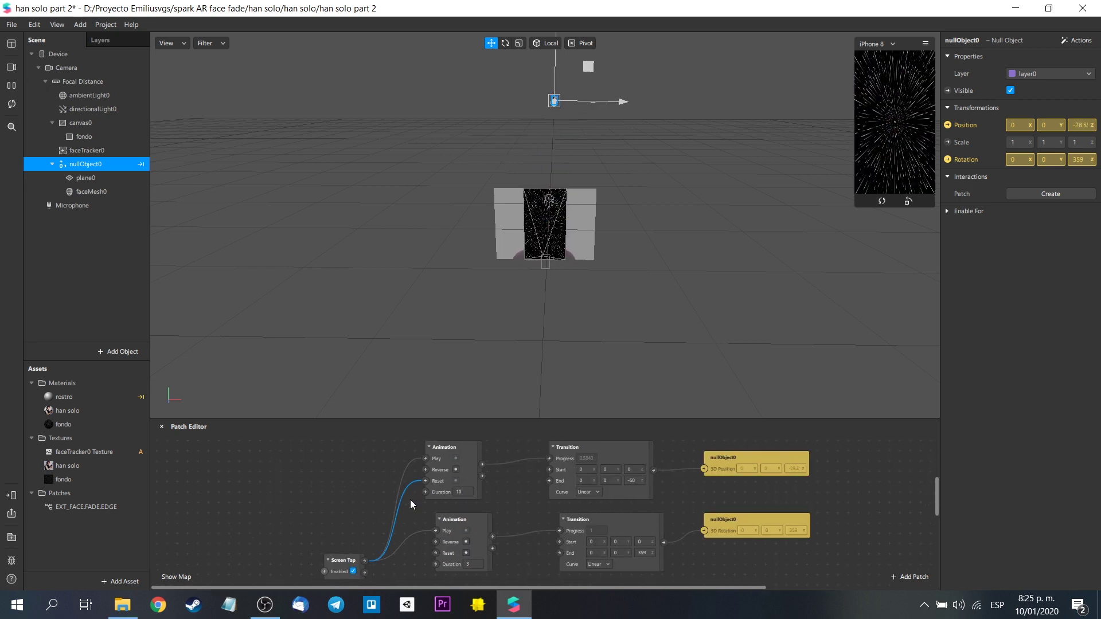
# - Add a Switch patch and connect the Screen Tap output to its Flip input
pyautogui.rightClick(352, 482)
pyautogui.write('sw')
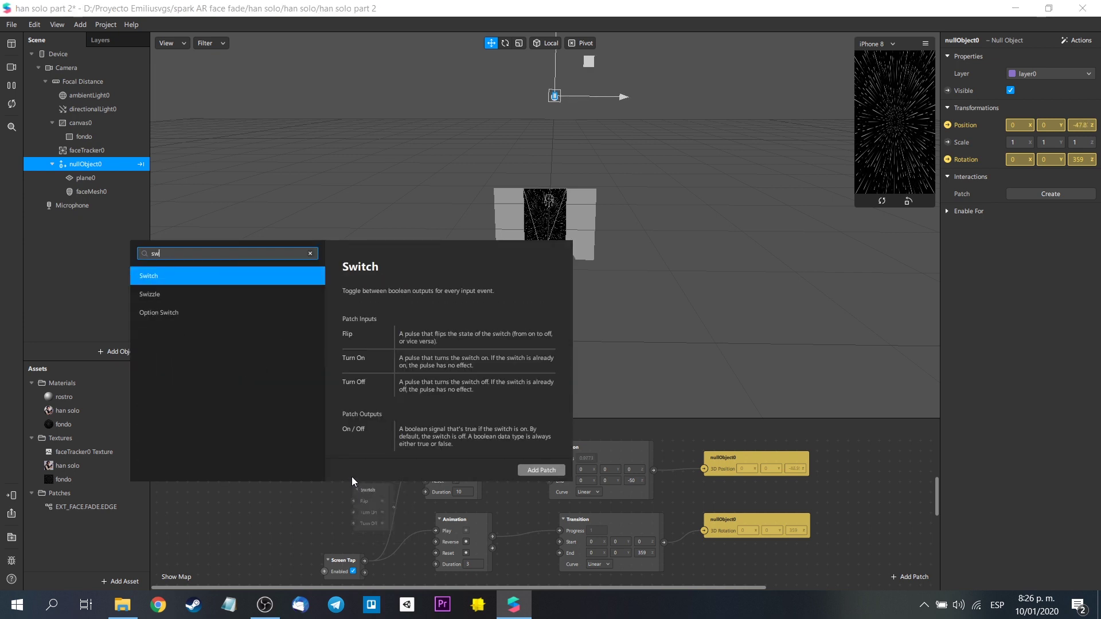
pyautogui.click(523, 469)
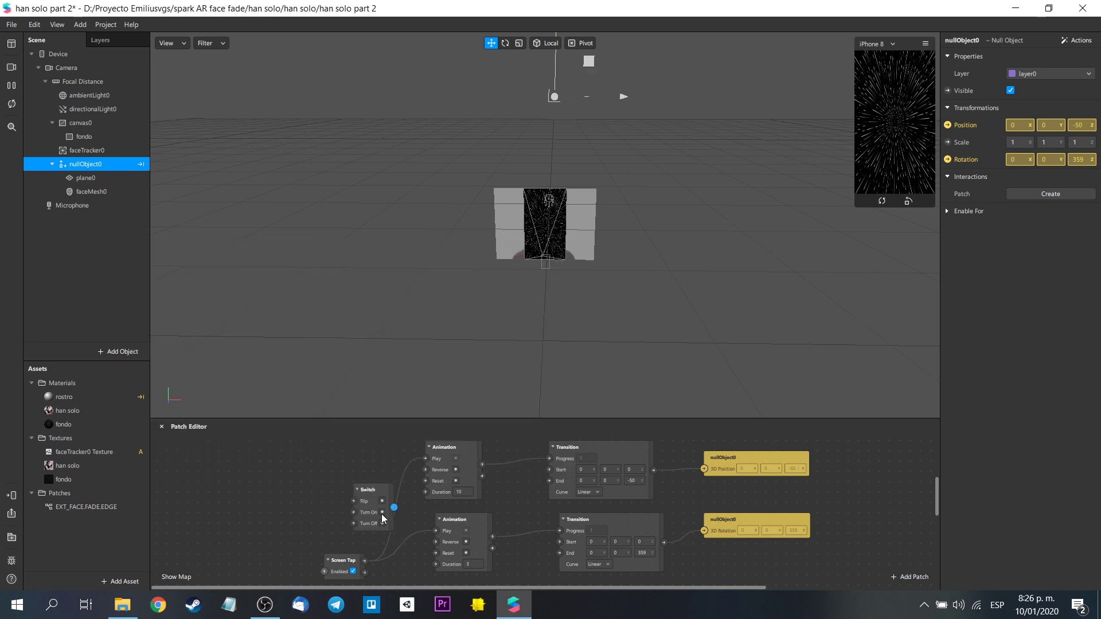
pyautogui.moveTo(378, 484); pyautogui.dragTo(388, 473)
pyautogui.moveTo(361, 561); pyautogui.dragTo(313, 471)
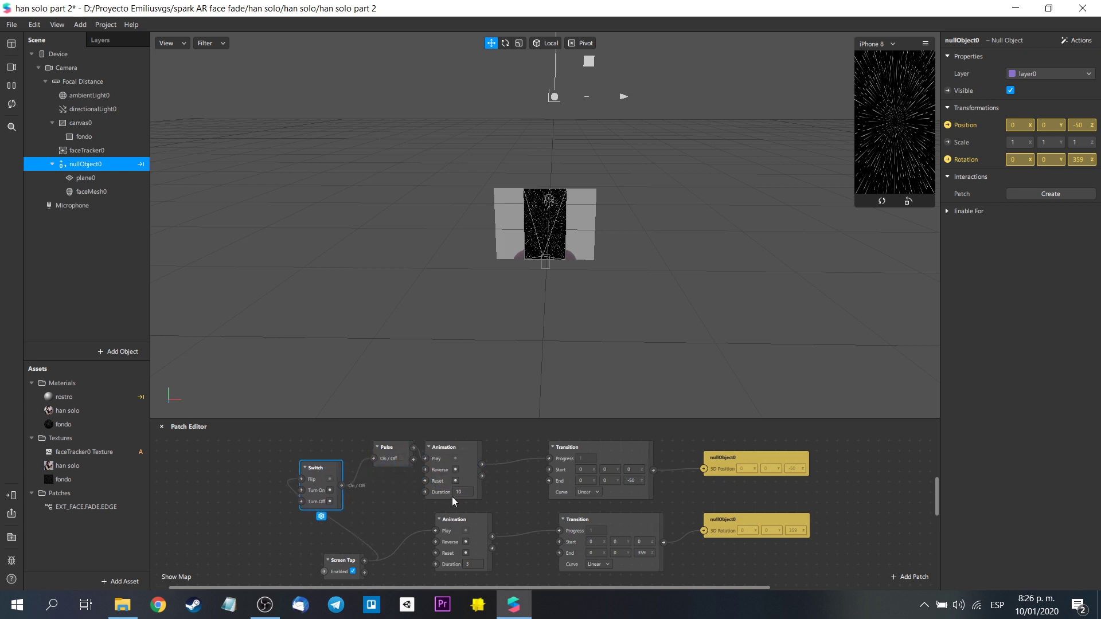
# - Set the position Animation's duration to 5 and tap the previewed screen to test the forward and reverse movement
pyautogui.write('5')
pyautogui.click(501, 484)
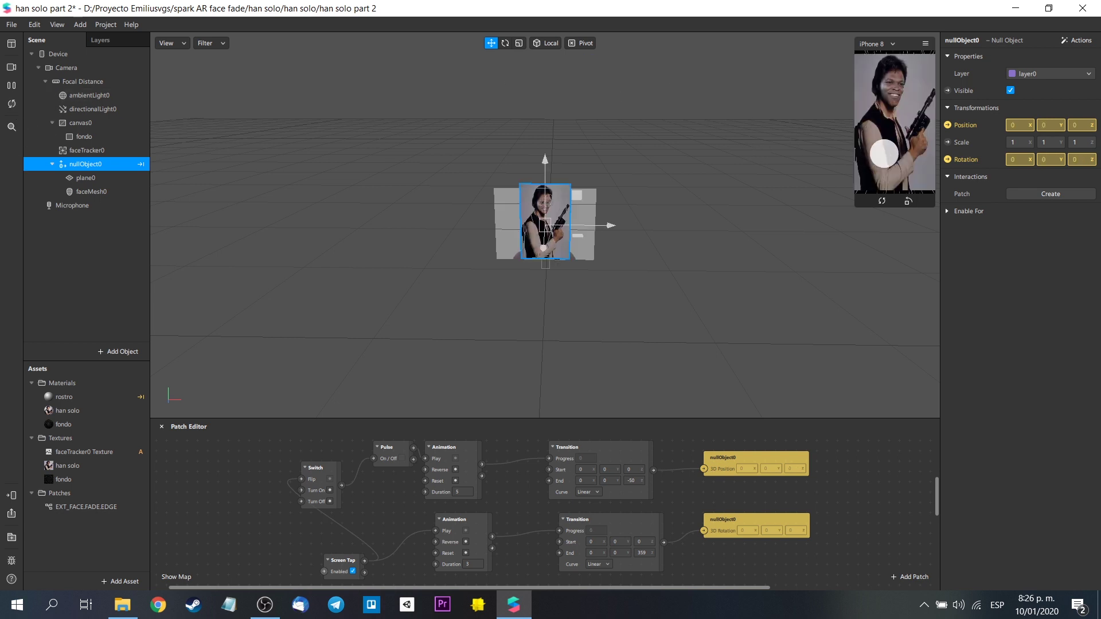
pyautogui.click(885, 153)
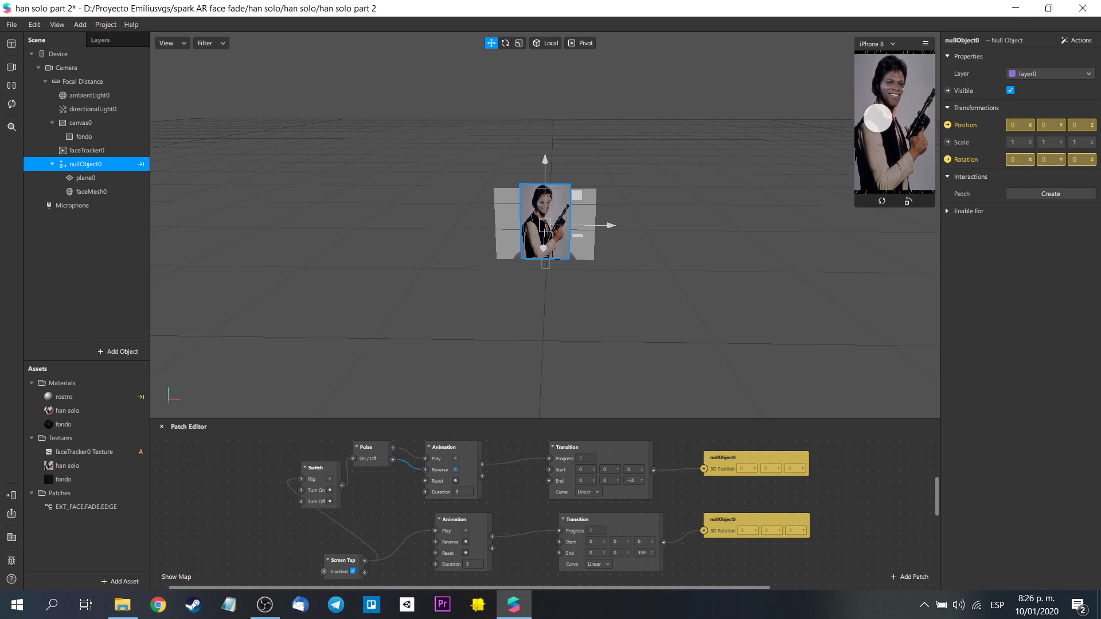
pyautogui.click(888, 152)
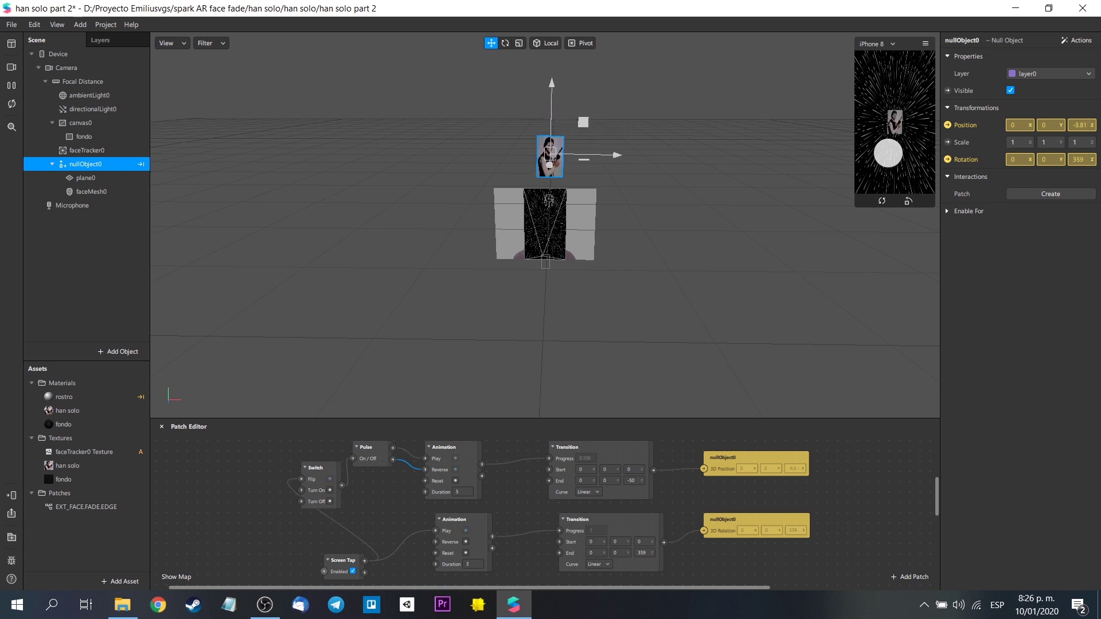
pyautogui.click(888, 153)
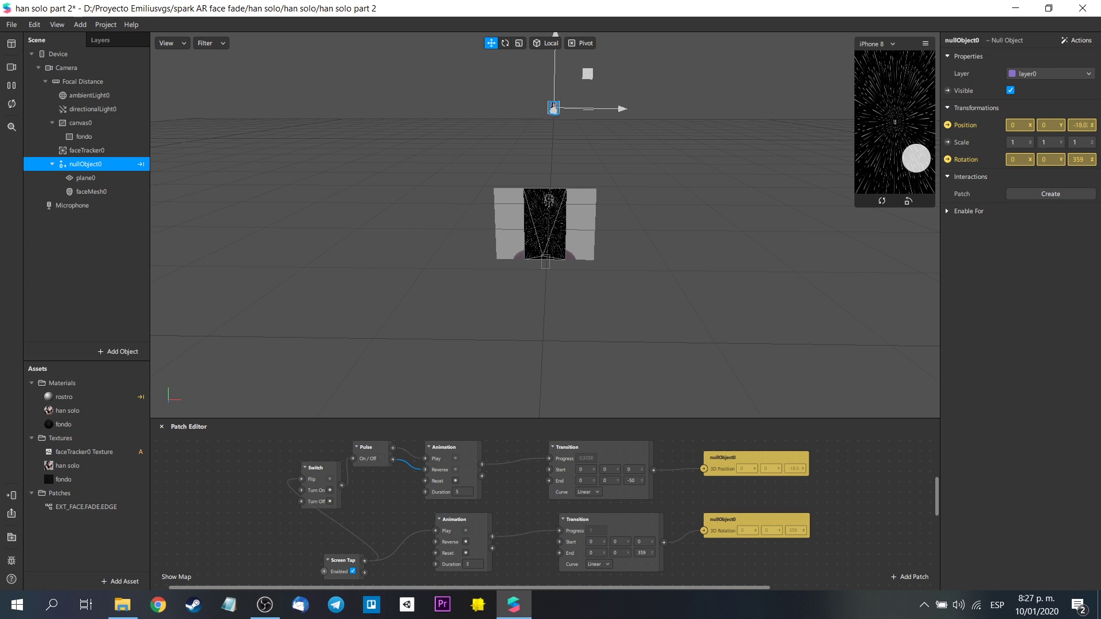
pyautogui.click(912, 160)
# - Space out the Screen Tap, Switch and Pulse patches to make room before the Animation patches
pyautogui.click(304, 568)
pyautogui.moveTo(304, 568); pyautogui.dragTo(212, 558)
pyautogui.moveTo(315, 467); pyautogui.dragTo(285, 477)
pyautogui.moveTo(364, 465); pyautogui.dragTo(348, 503)
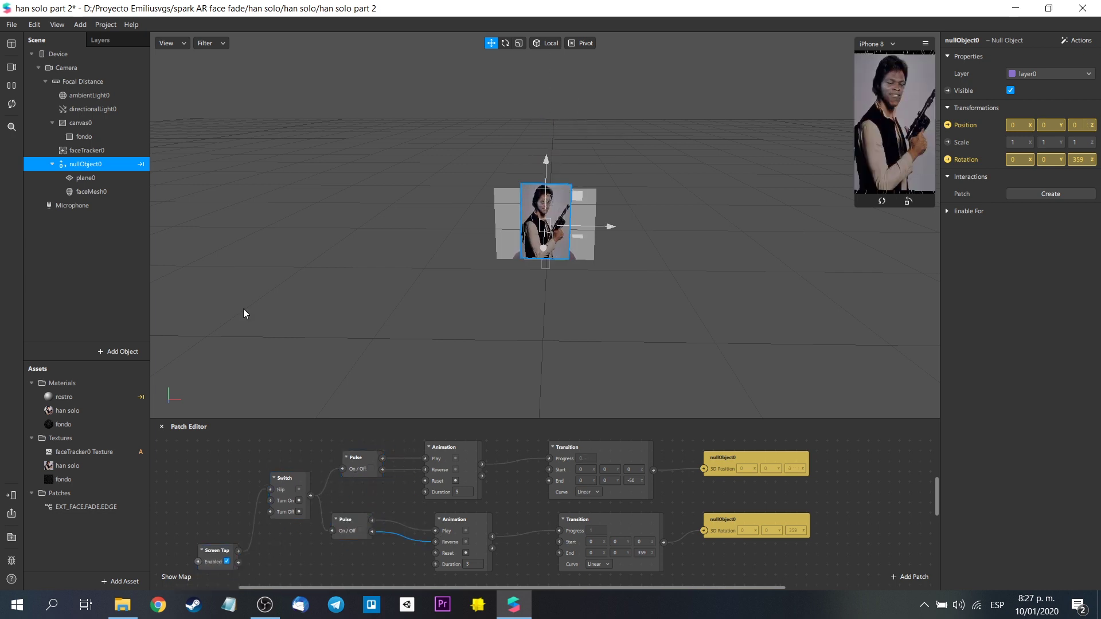
# - Test the effect with a screen tap and set the position Animation's duration to 3
pyautogui.click(895, 151)
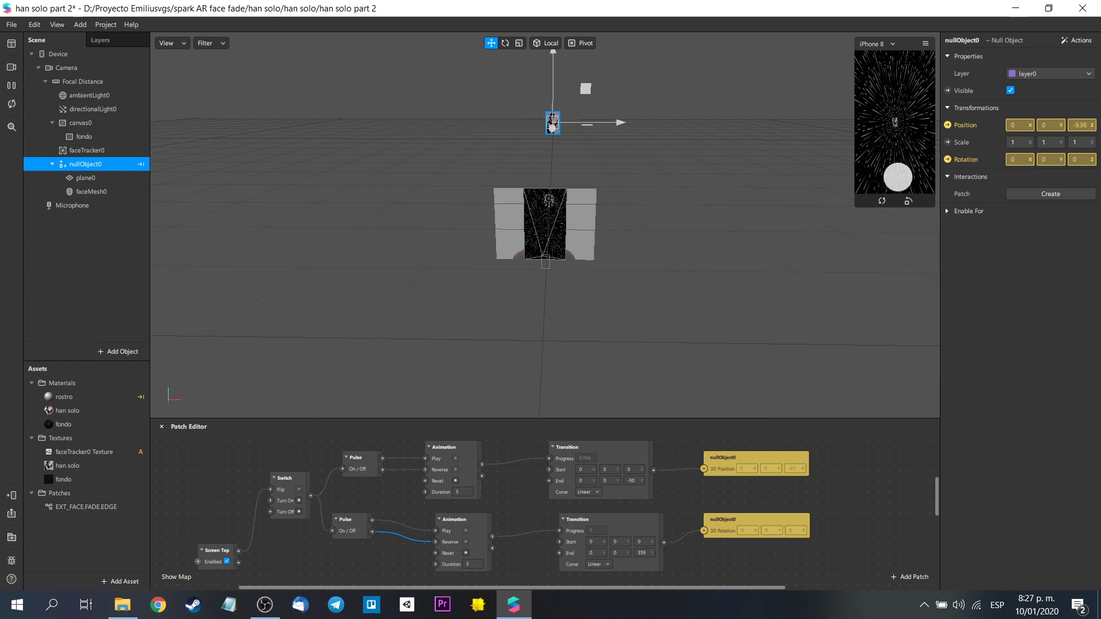
pyautogui.click(456, 492)
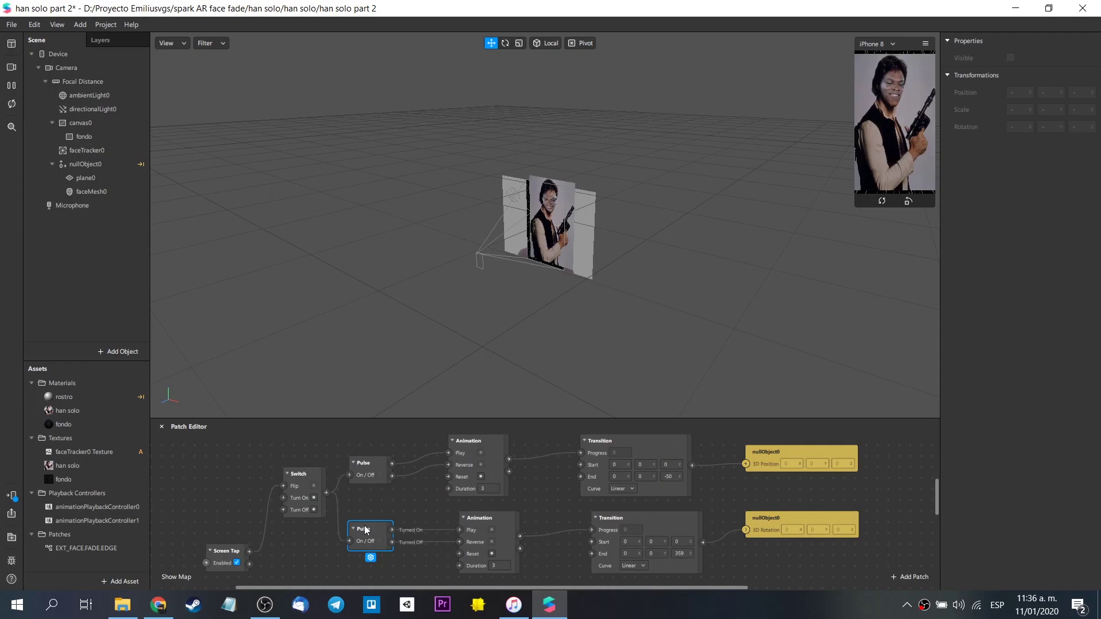
# - Use a single Pulse patch for both animations, connecting Turned On and Turned Off to the rotation Animation's Play and Reverse inputs
pyautogui.moveTo(366, 485); pyautogui.dragTo(355, 539)
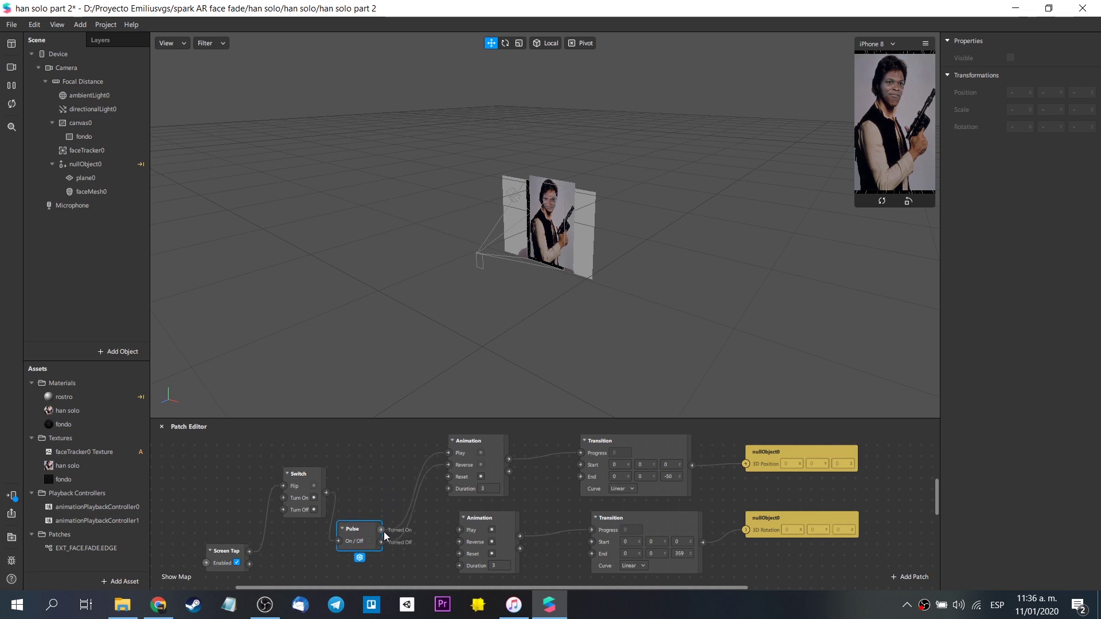
pyautogui.click(382, 531)
pyautogui.moveTo(461, 531); pyautogui.dragTo(460, 530)
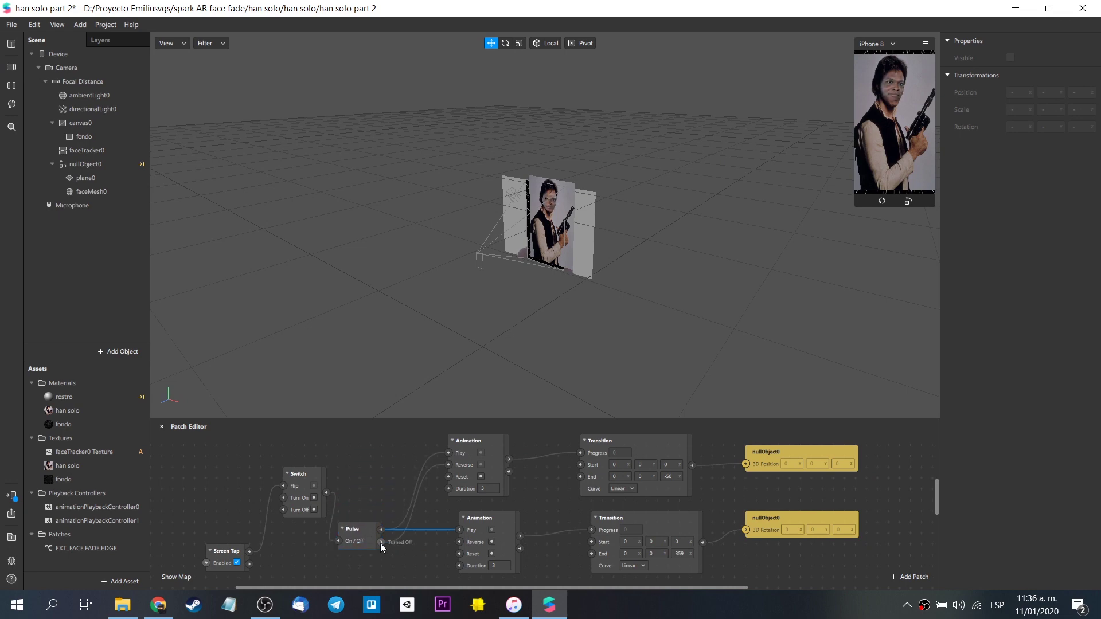
pyautogui.moveTo(380, 543); pyautogui.dragTo(459, 543)
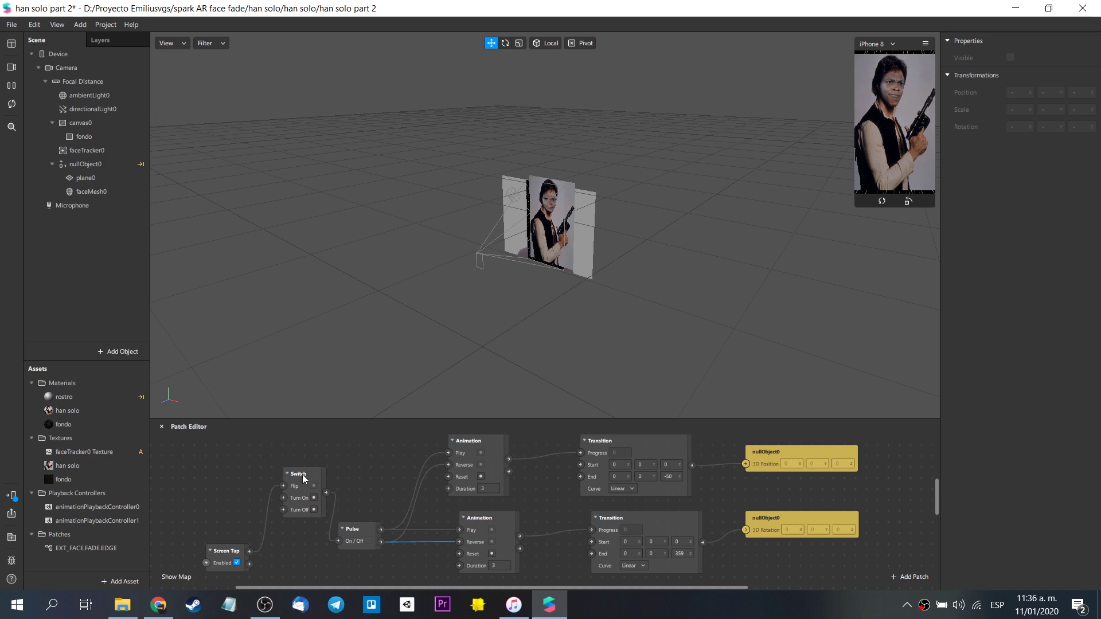
# - Tidy the patch graph by repositioning the Screen Tap, Switch and Pulse patches
pyautogui.moveTo(231, 551); pyautogui.dragTo(202, 528)
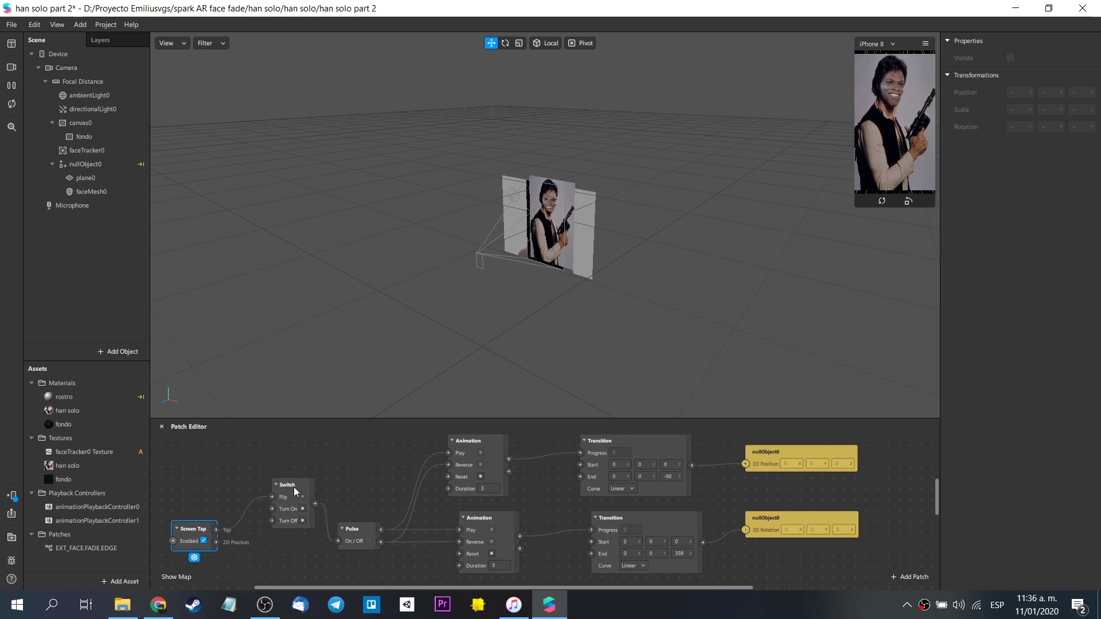
pyautogui.moveTo(293, 486); pyautogui.dragTo(276, 506)
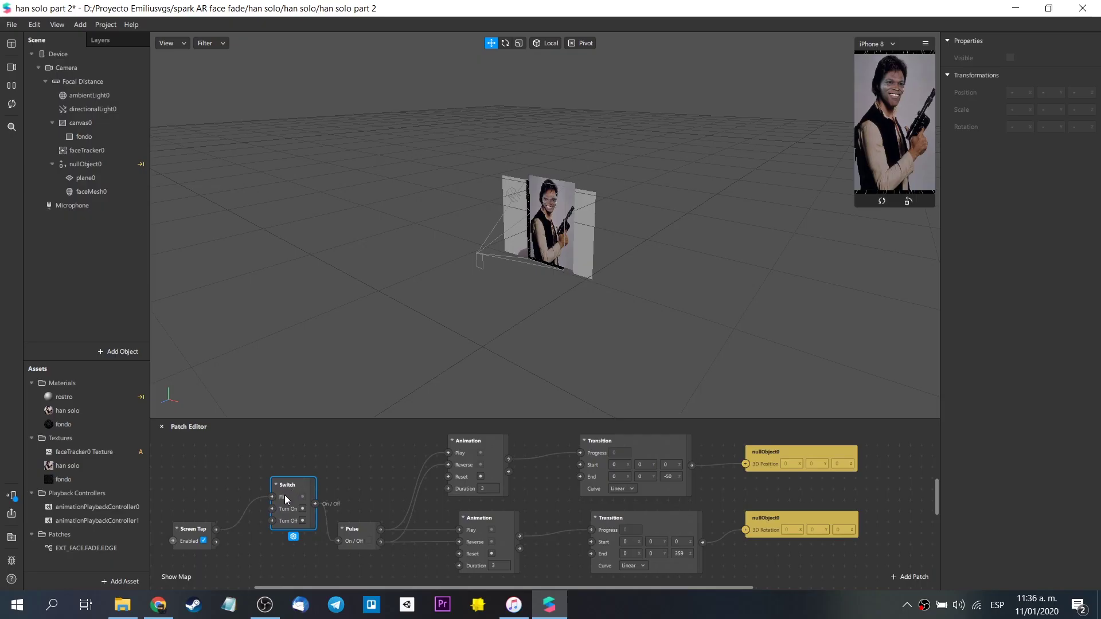
pyautogui.moveTo(285, 499); pyautogui.dragTo(277, 506)
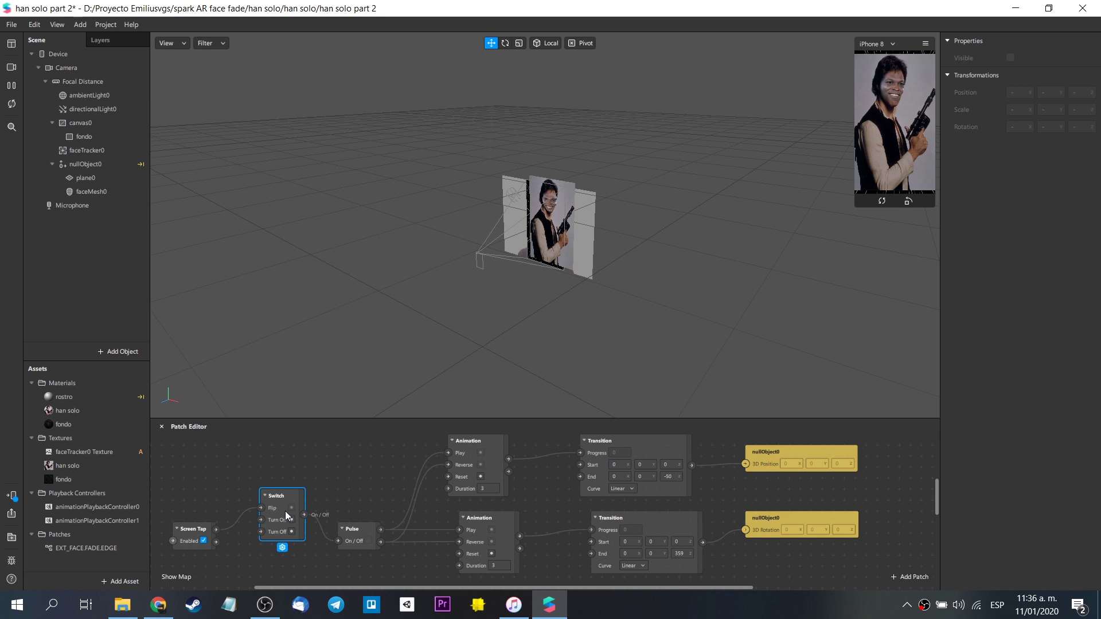
pyautogui.click(354, 530)
pyautogui.moveTo(351, 528); pyautogui.dragTo(340, 498)
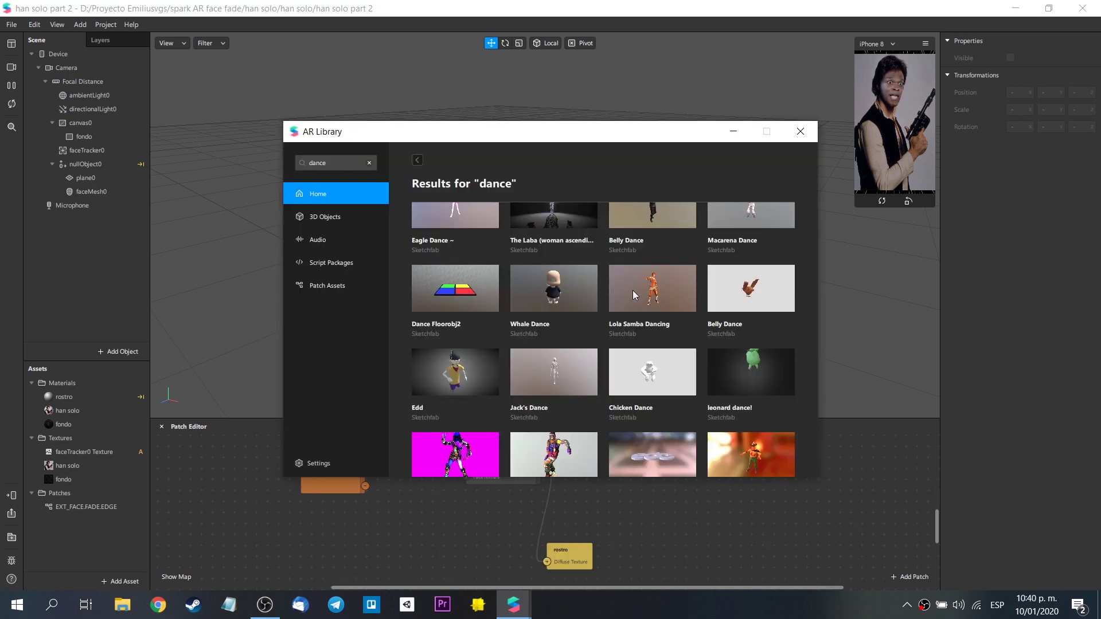
# - Choose the Lola Samba Dancing model from the AR Library, give it a new animation playback controller, and restart the preview
pyautogui.click(632, 290)
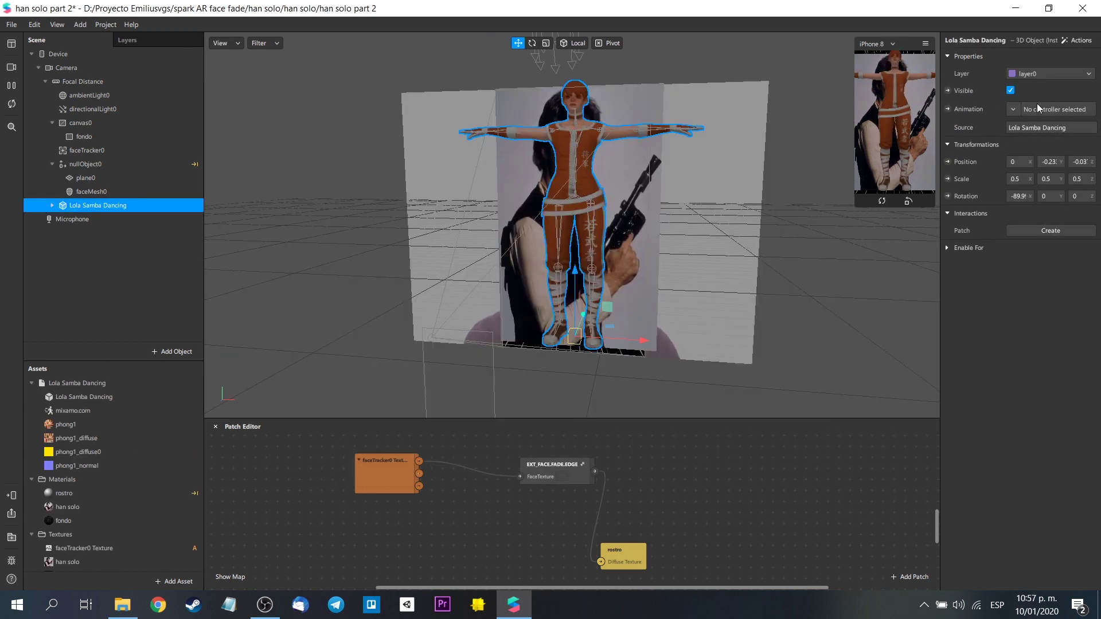
pyautogui.click(1015, 109)
pyautogui.click(1049, 138)
pyautogui.click(11, 105)
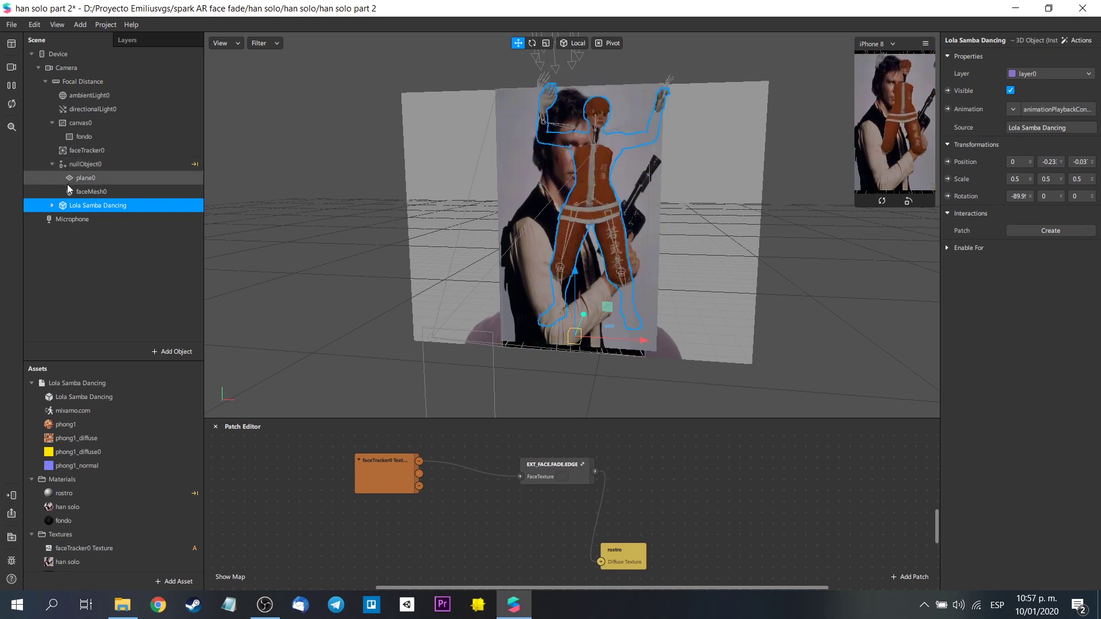
# - Pause the preview and expand the Lola Samba Dancing hierarchy down to the skeleton's Hips_01 joint
pyautogui.click(11, 86)
pyautogui.click(53, 205)
pyautogui.click(59, 219)
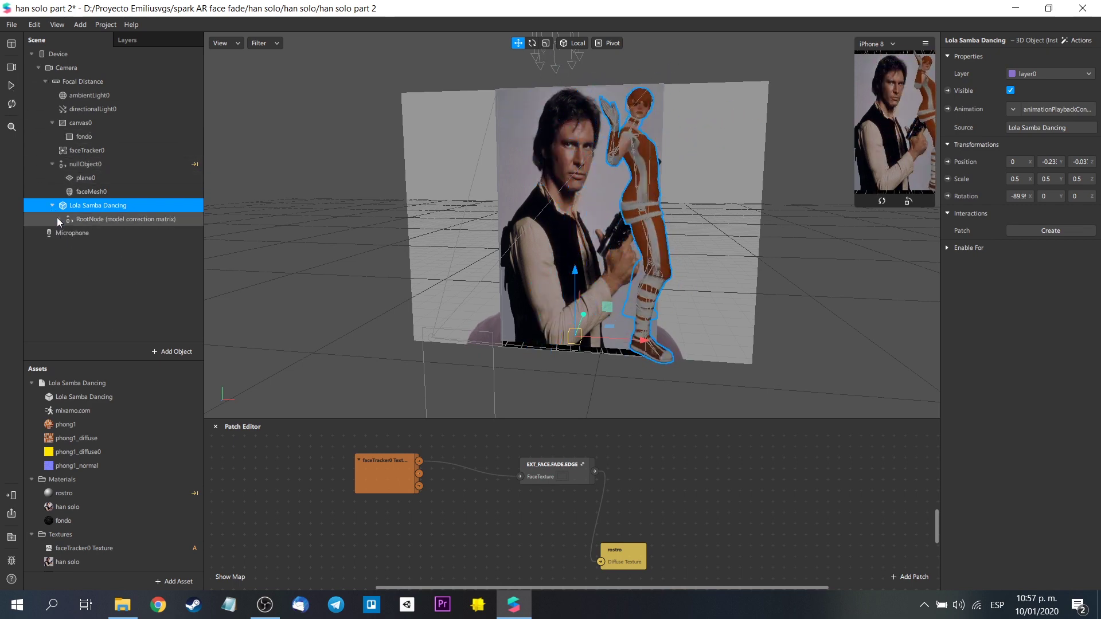
pyautogui.click(59, 219)
pyautogui.scroll(-1, 80, 253)
pyautogui.click(109, 277)
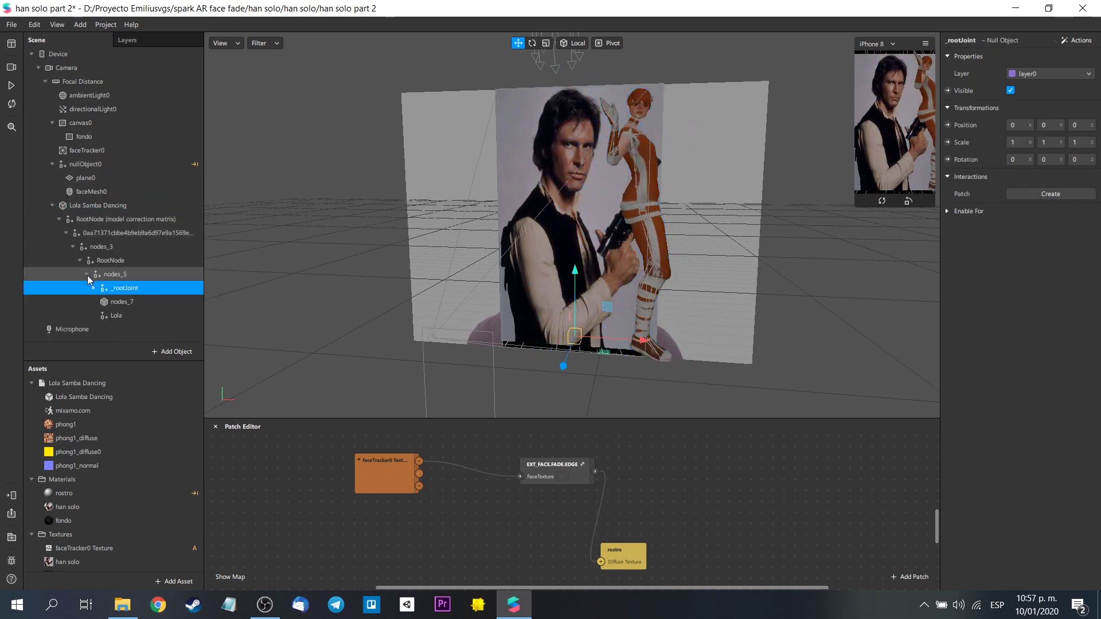
pyautogui.click(106, 288)
pyautogui.click(184, 302)
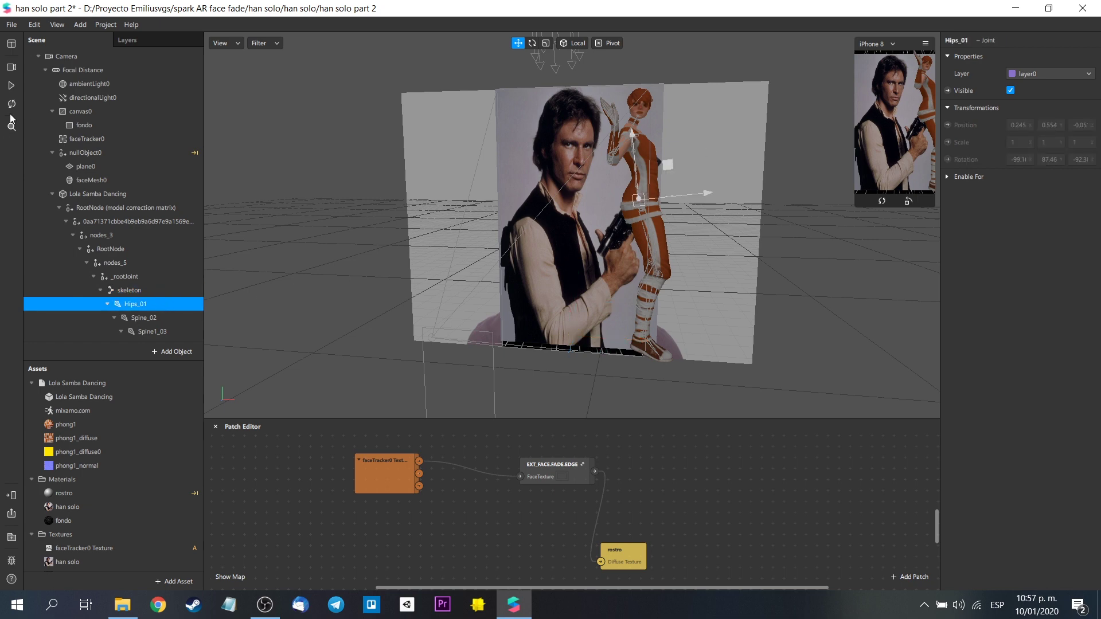
# - Restart the preview and follow the skeleton through the spine and neck joints to select Head_06
pyautogui.click(12, 104)
pyautogui.click(152, 331)
pyautogui.scroll(-2, 146, 301)
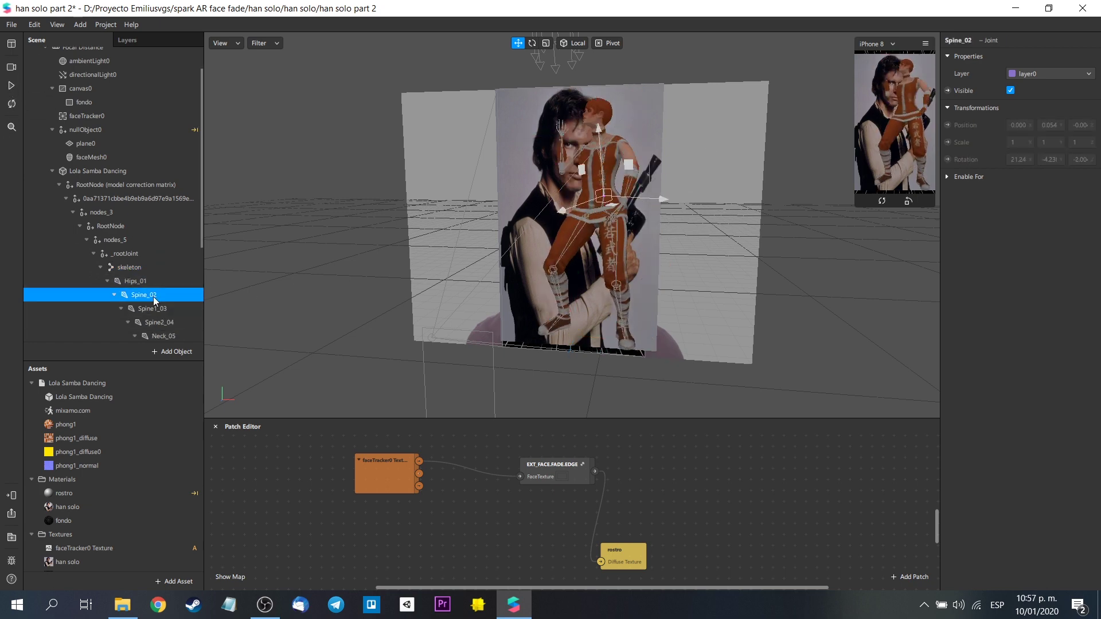
pyautogui.click(162, 287)
pyautogui.click(167, 301)
pyautogui.click(172, 315)
pyautogui.scroll(-2, 175, 312)
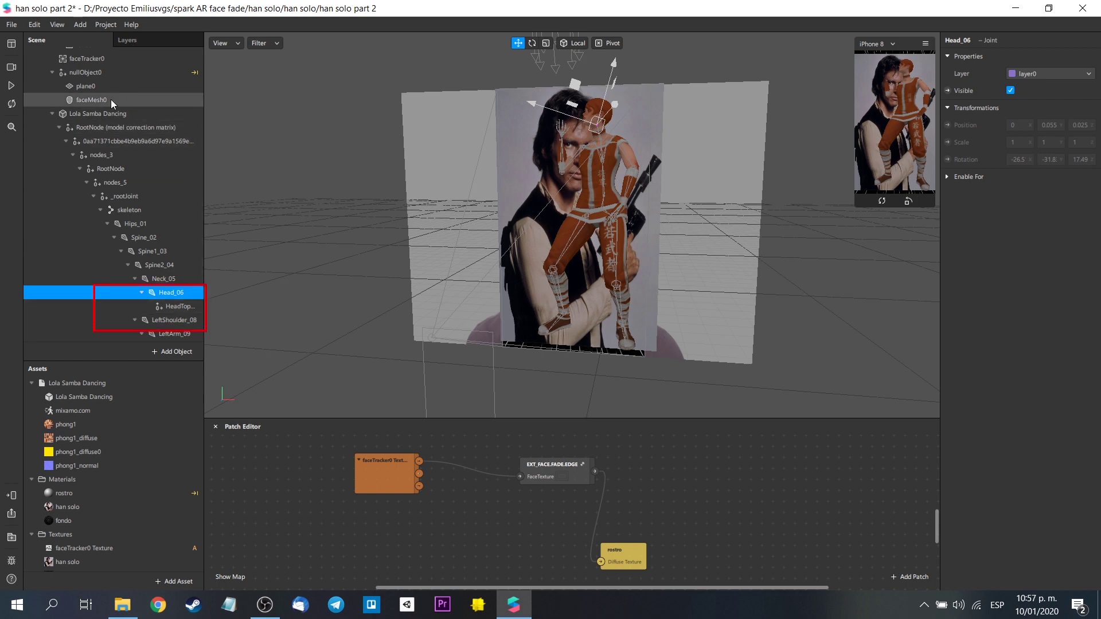
# - Make faceMesh0 a child of the dancer's Head_06 joint
pyautogui.click(82, 100)
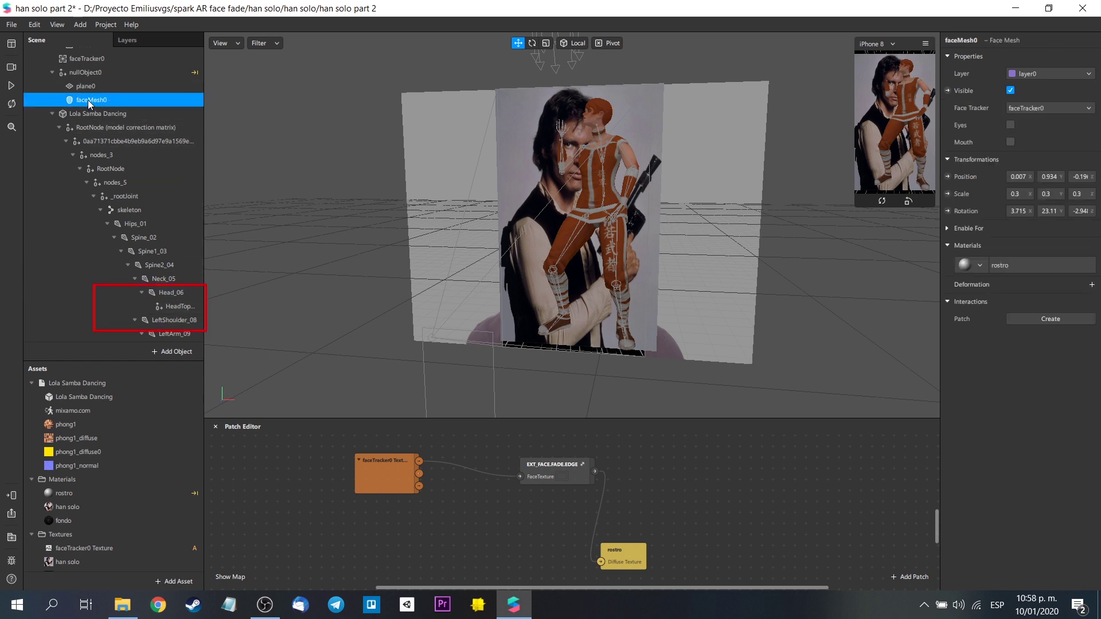
pyautogui.moveTo(155, 198); pyautogui.dragTo(181, 297)
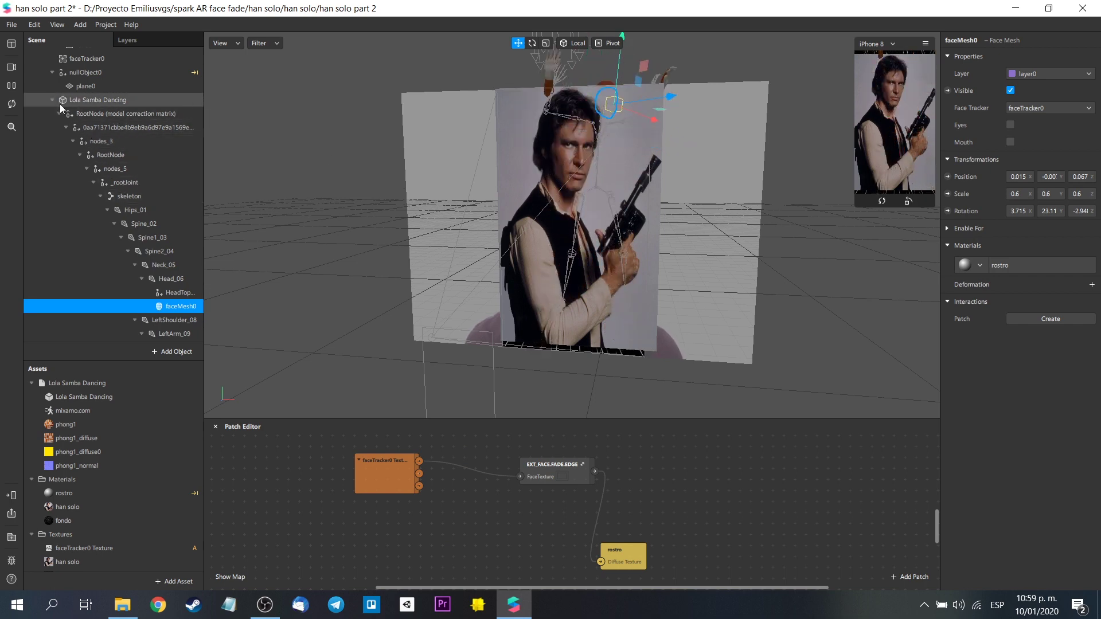
# - Hide nullObject0, which holds the Han Solo plane, so the dancing model stands alone against the background
pyautogui.scroll(3, 156, 139)
pyautogui.click(140, 118)
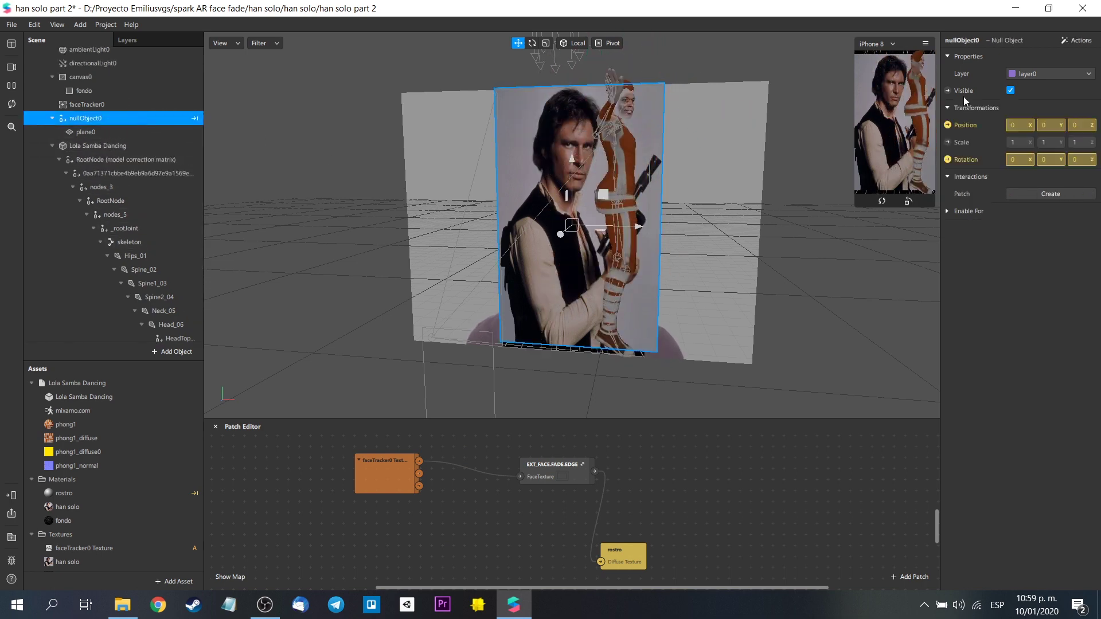
pyautogui.click(1010, 90)
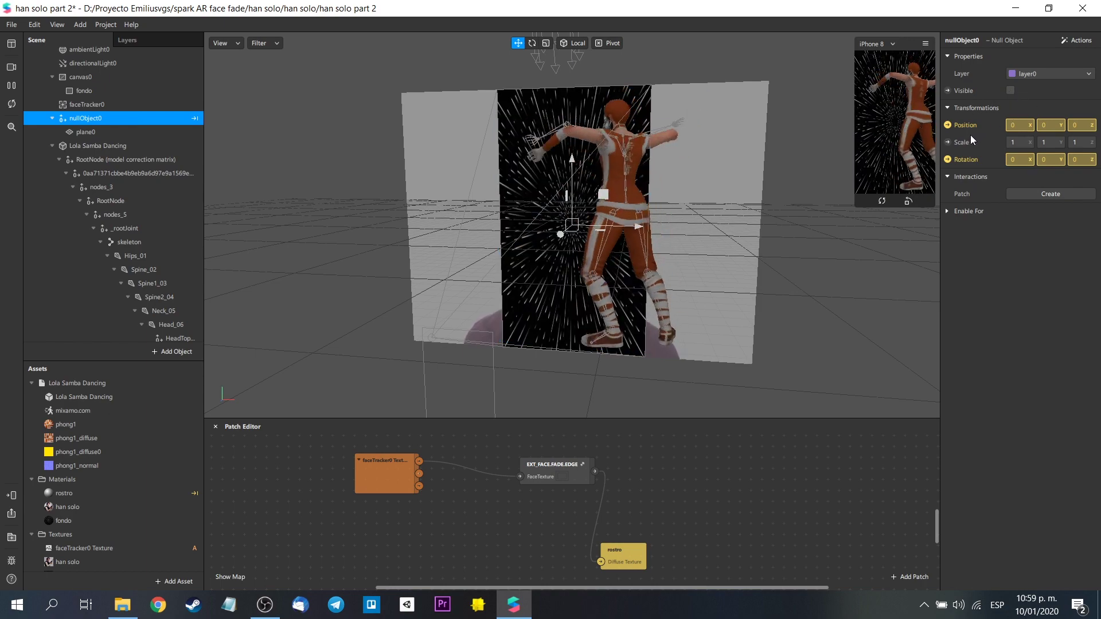
# - With the preview paused, set faceMesh0's scale to 0.5 on all three axes, and resume playback
pyautogui.moveTo(717, 183); pyautogui.dragTo(517, 246)
pyautogui.click(11, 86)
pyautogui.click(594, 86)
pyautogui.write('0.5')
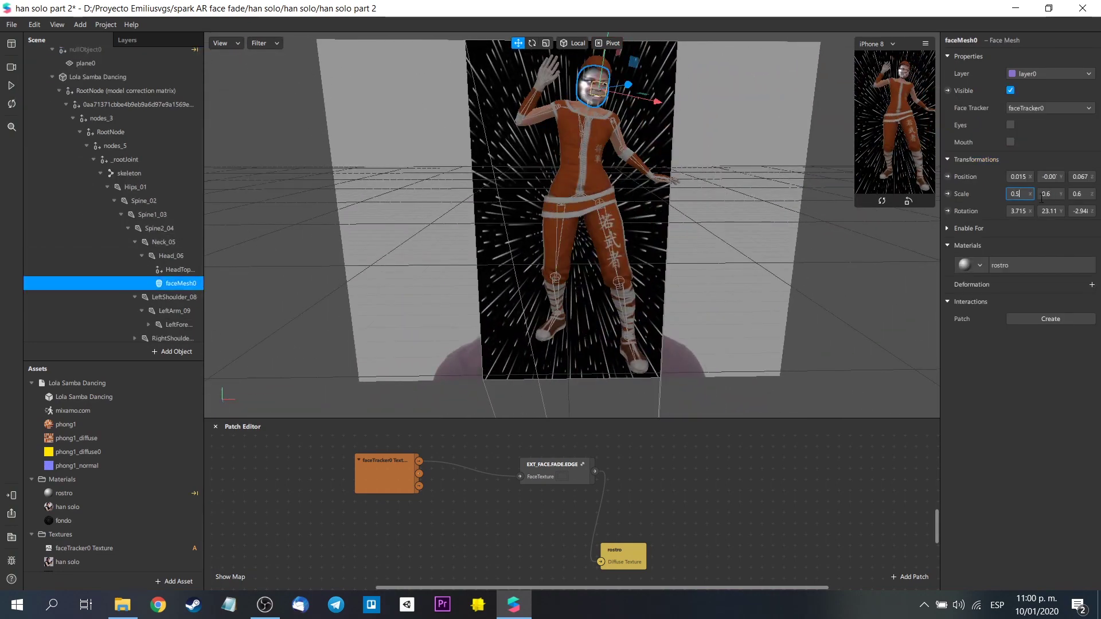
pyautogui.press('Tab')
pyautogui.write('0.5')
pyautogui.press('Tab')
pyautogui.write('0.5')
pyautogui.moveTo(493, 172); pyautogui.dragTo(572, 163)
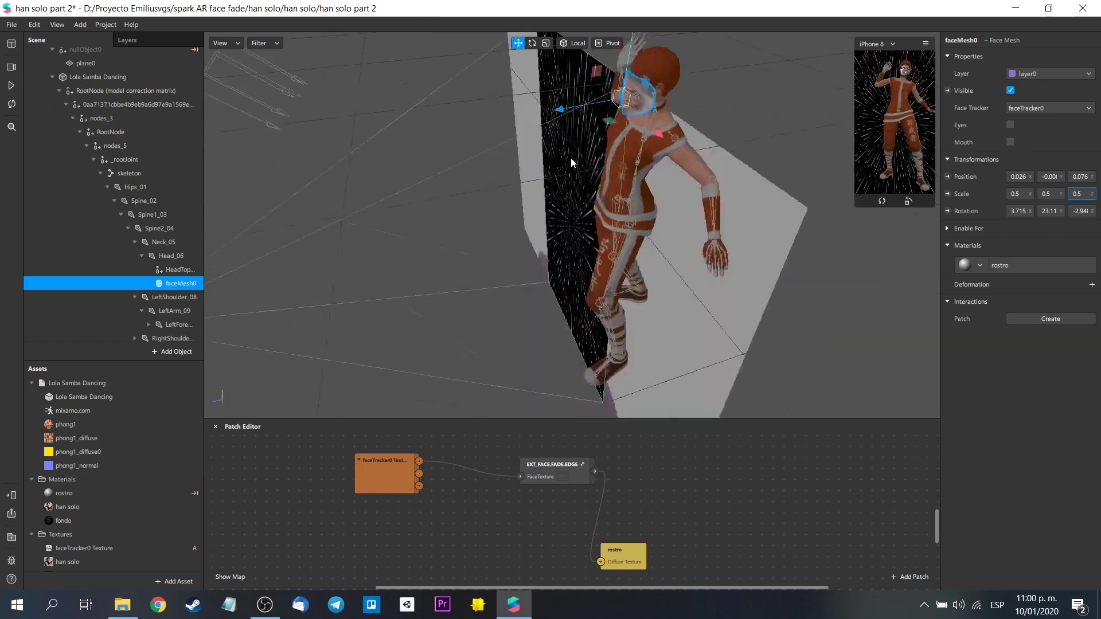
pyautogui.click(12, 86)
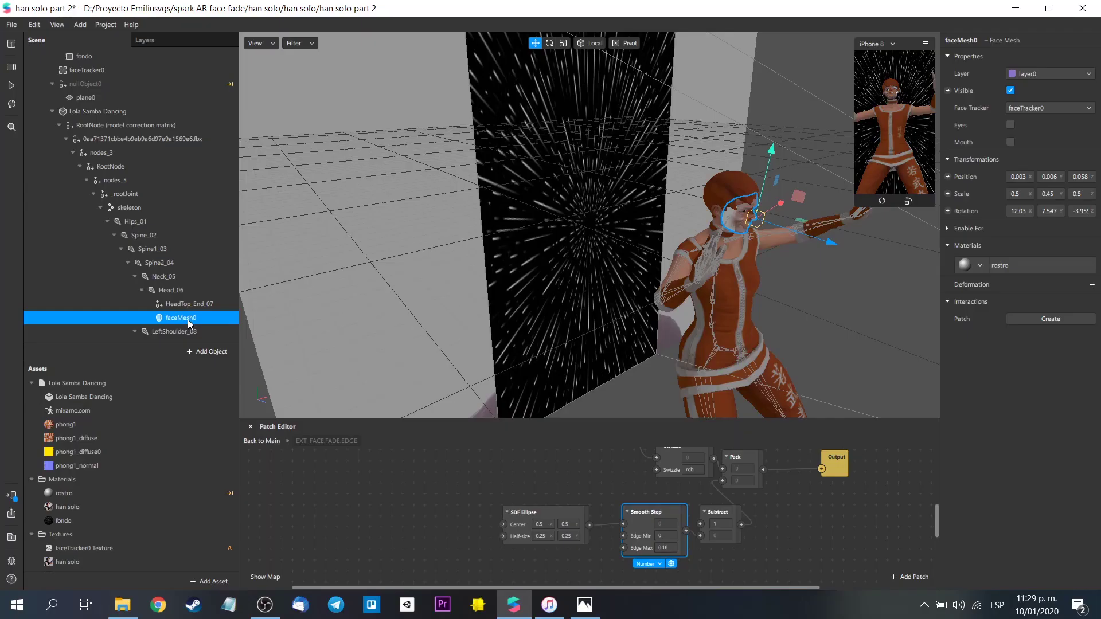
# - Move faceMesh0 out of the dancer's skeleton into nullObject0 and delete Lola Samba Dancing from the scene
pyautogui.moveTo(188, 318); pyautogui.dragTo(126, 95)
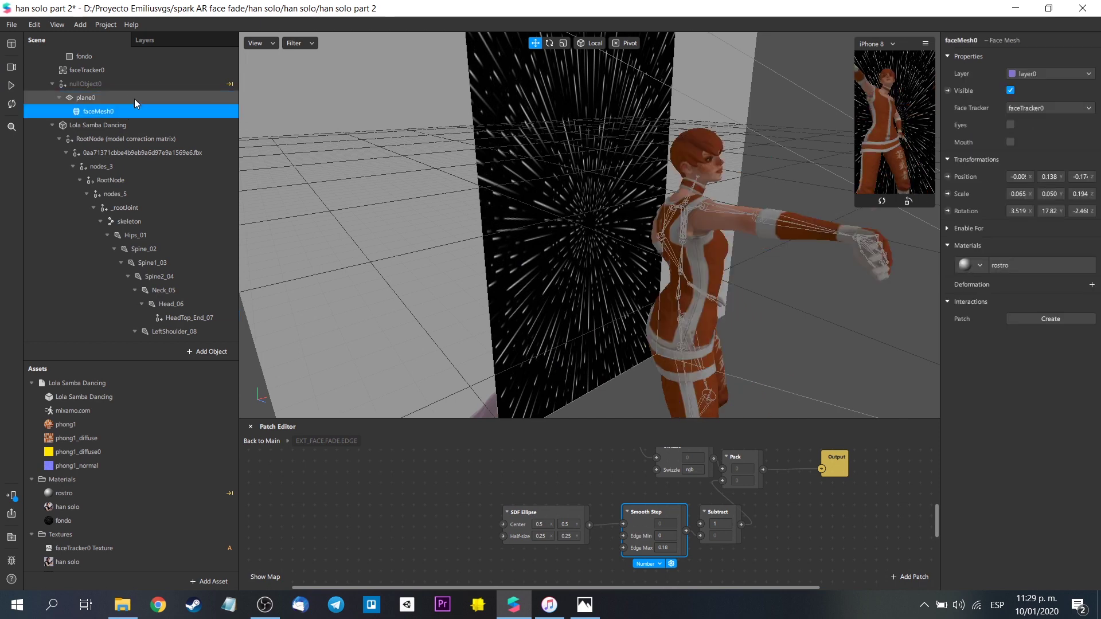
pyautogui.click(132, 127)
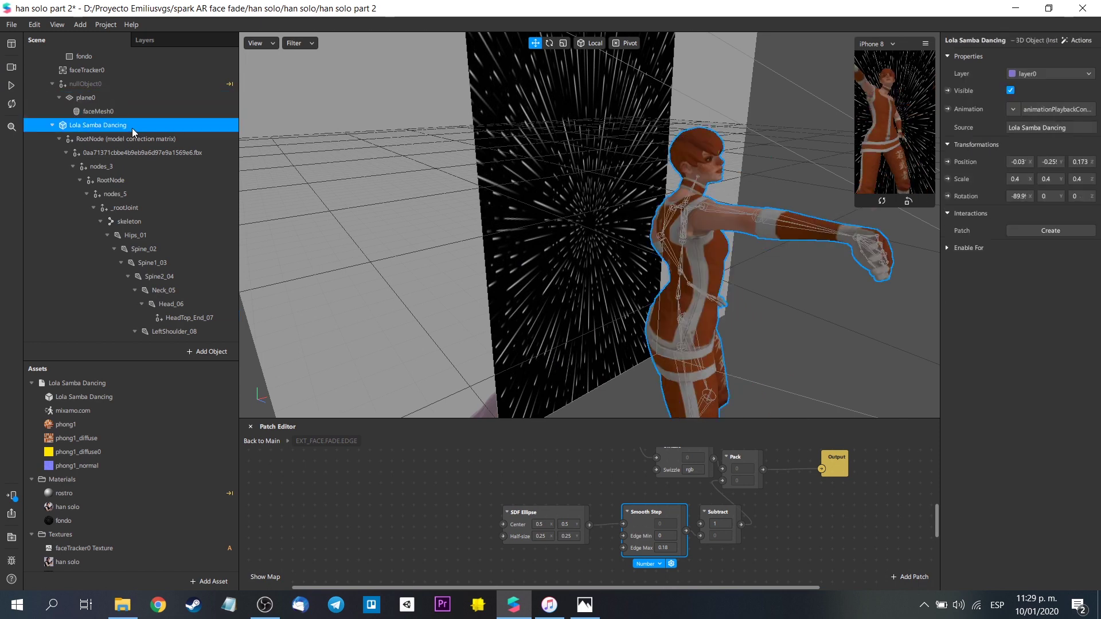
pyautogui.press('Delete')
pyautogui.click(58, 191)
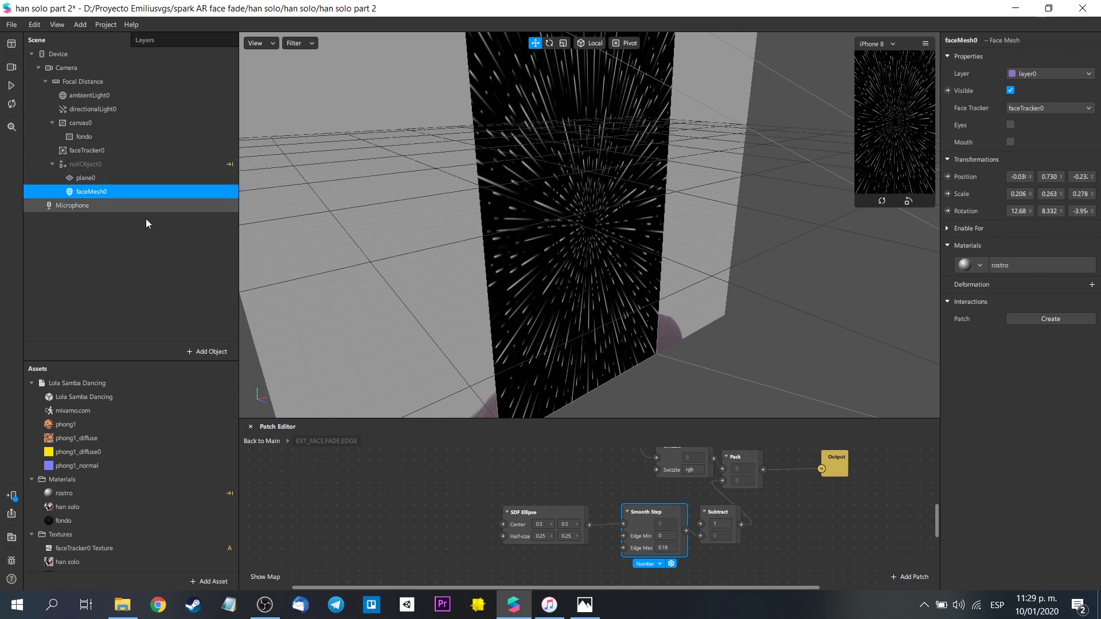
# - Delete the Lola Samba Dancing asset and its materials from the project's assets
pyautogui.click(146, 363)
pyautogui.click(85, 383)
pyautogui.press('Delete')
# - Browse the AR Library results for "dance" and choose the Fortnite - Dance Moves model for import
pyautogui.click(593, 351)
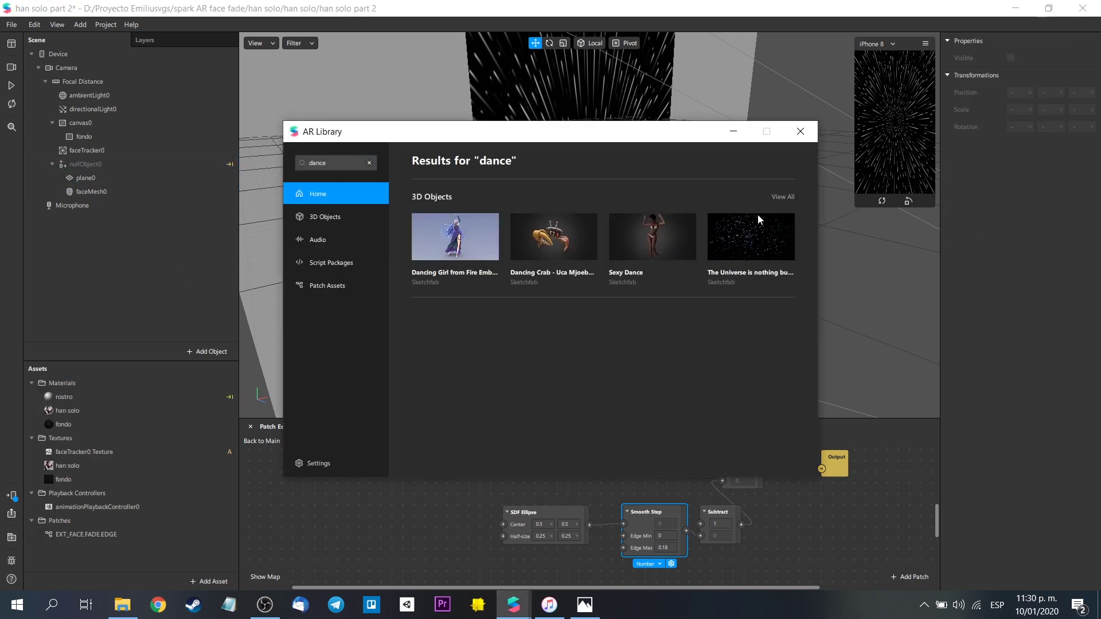
pyautogui.scroll(-3, 789, 198)
pyautogui.click(686, 345)
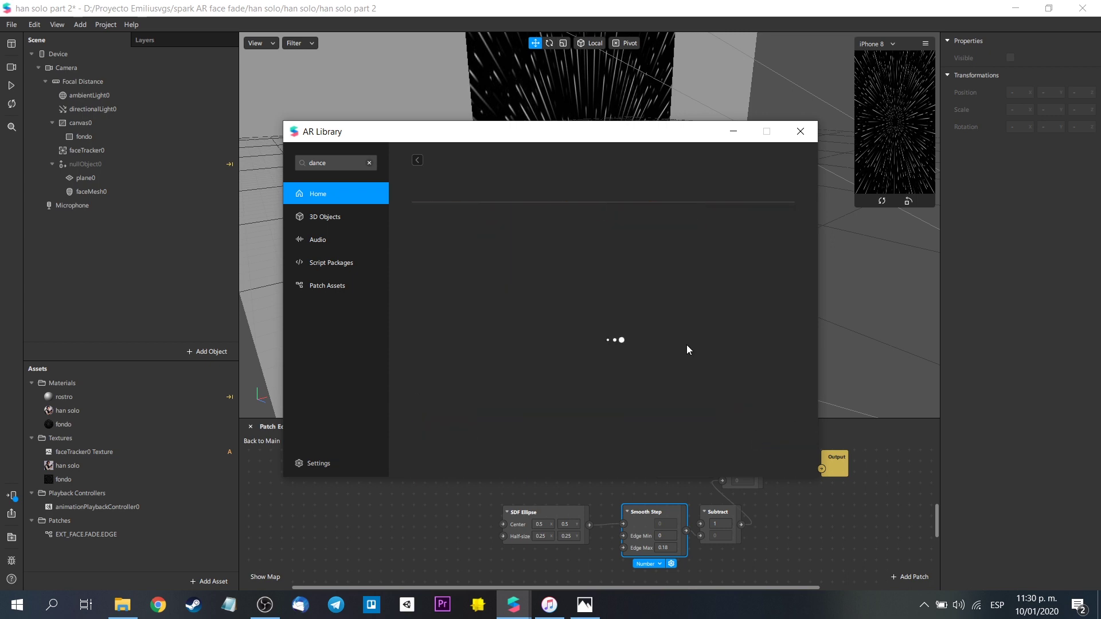
pyautogui.click(418, 161)
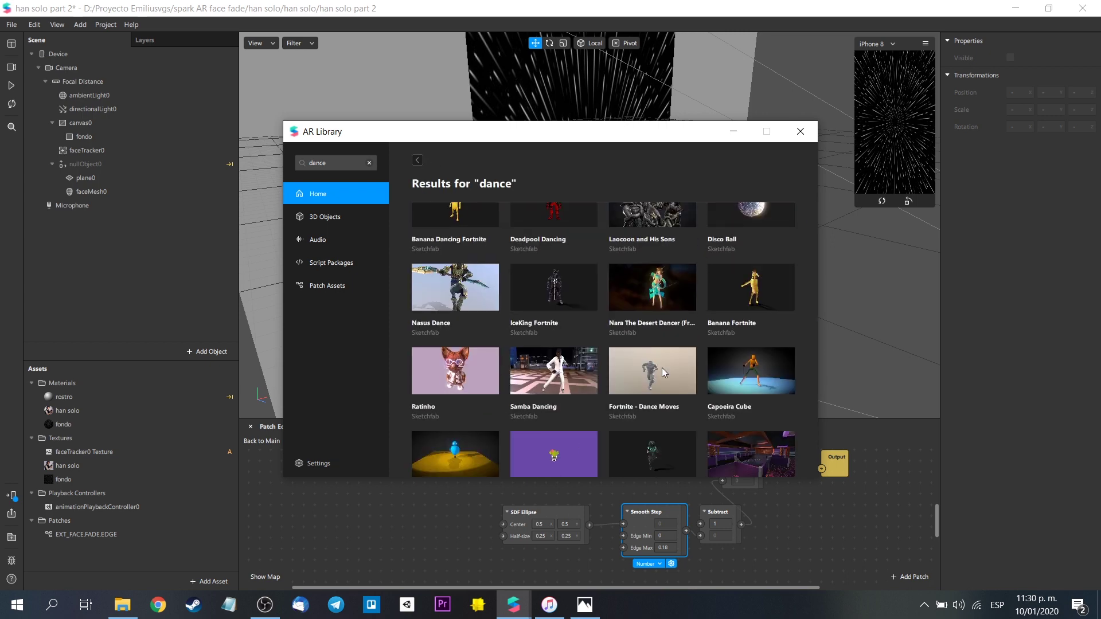
pyautogui.click(661, 367)
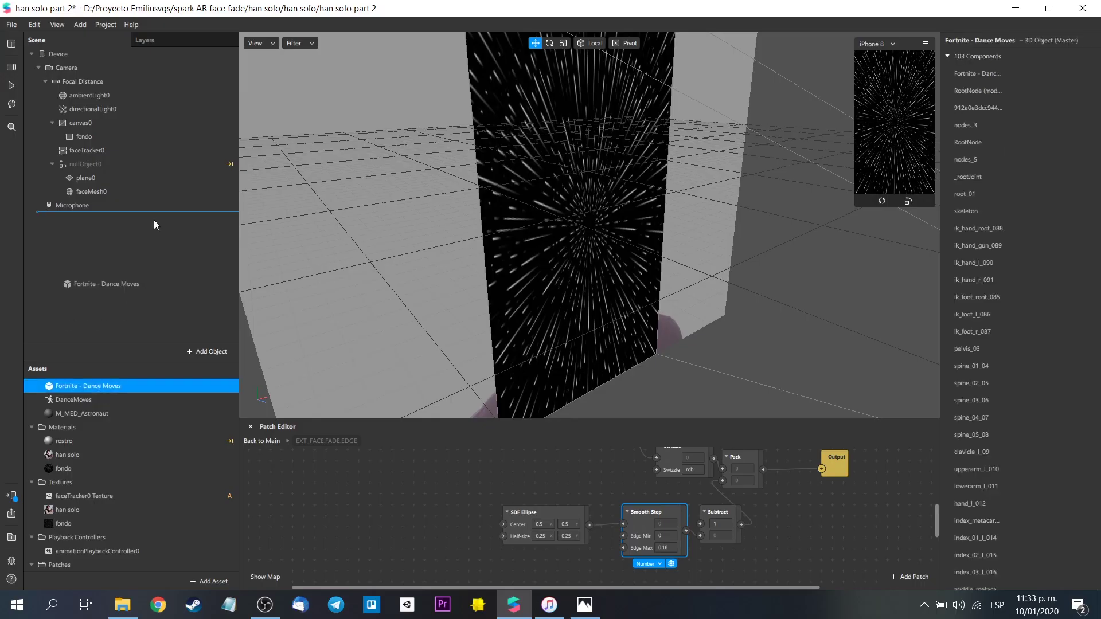
# - Add the Fortnite - Dance Moves model to the scene and set its scale to 0.5 on all three axes
pyautogui.moveTo(155, 225); pyautogui.dragTo(170, 216)
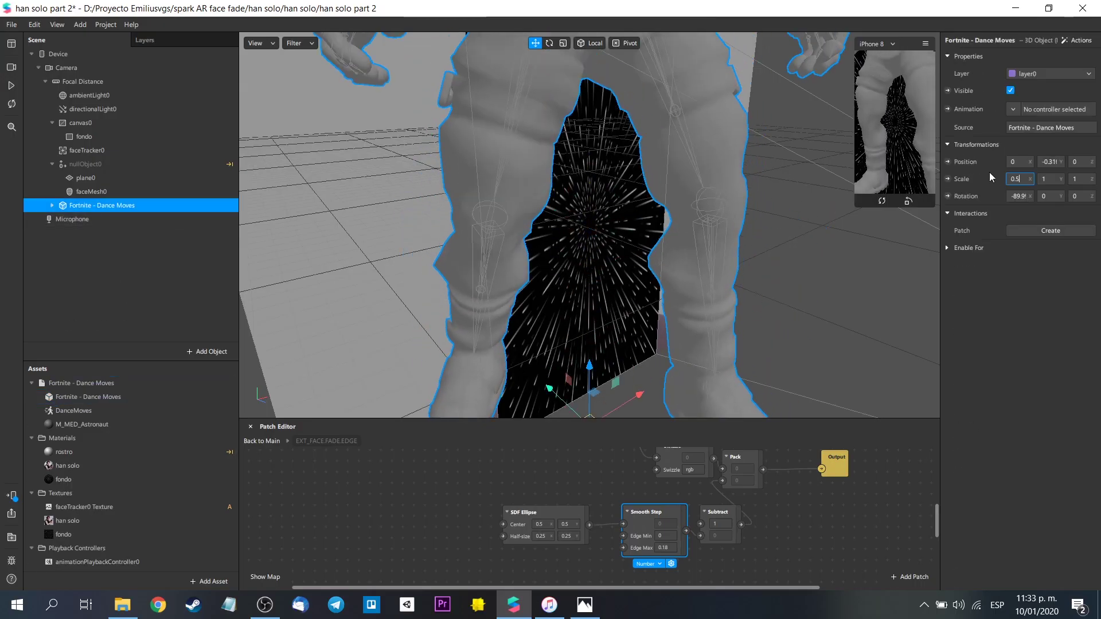
pyautogui.press('Tab')
pyautogui.write('0.5')
pyautogui.press('Tab')
pyautogui.write('0.5')
pyautogui.press('Tab')
# - Reduce the astronaut model's scale to 0.4 on all three axes
pyautogui.click(1014, 179)
pyautogui.write('0.4')
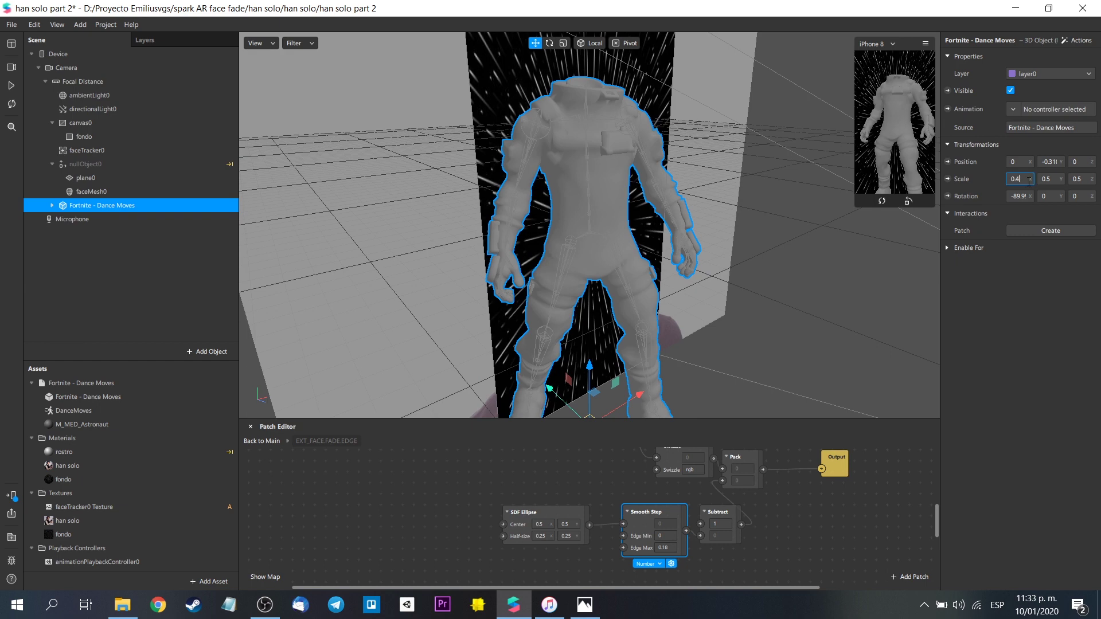
pyautogui.press('Tab')
pyautogui.write('0.4')
pyautogui.press('Tab')
pyautogui.write('0.4')
pyautogui.scroll(-3, 356, 233)
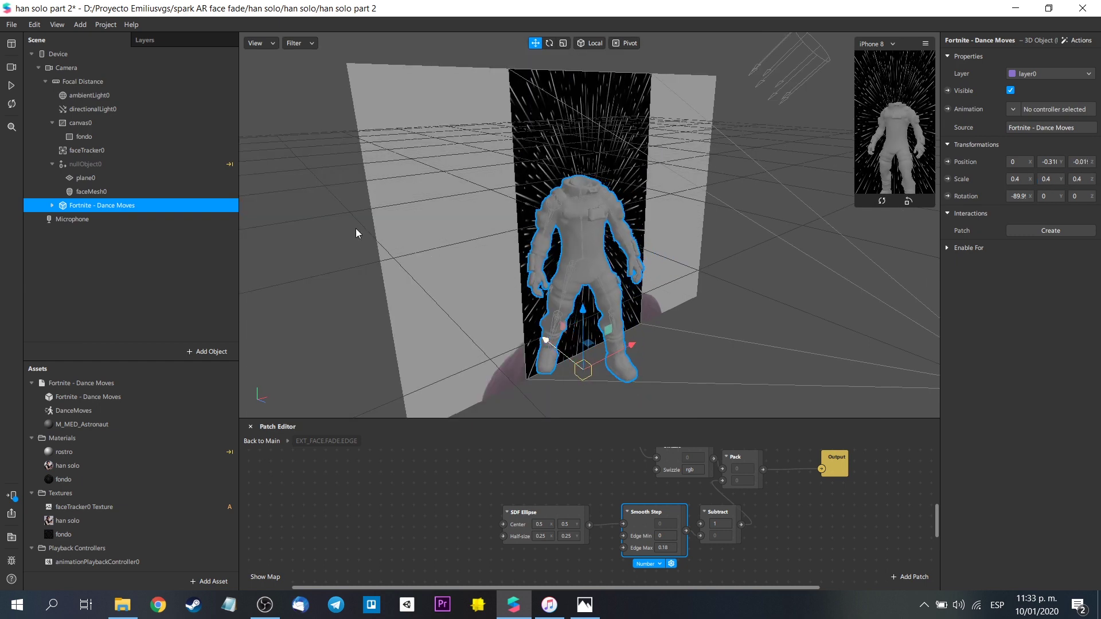
# - Expand the Fortnite - Dance Moves hierarchy through RootNode, nodes_5 and root_01 to show the skeleton's joints
pyautogui.click(52, 205)
pyautogui.click(59, 219)
pyautogui.click(66, 233)
pyautogui.click(73, 247)
pyautogui.click(80, 261)
pyautogui.click(86, 274)
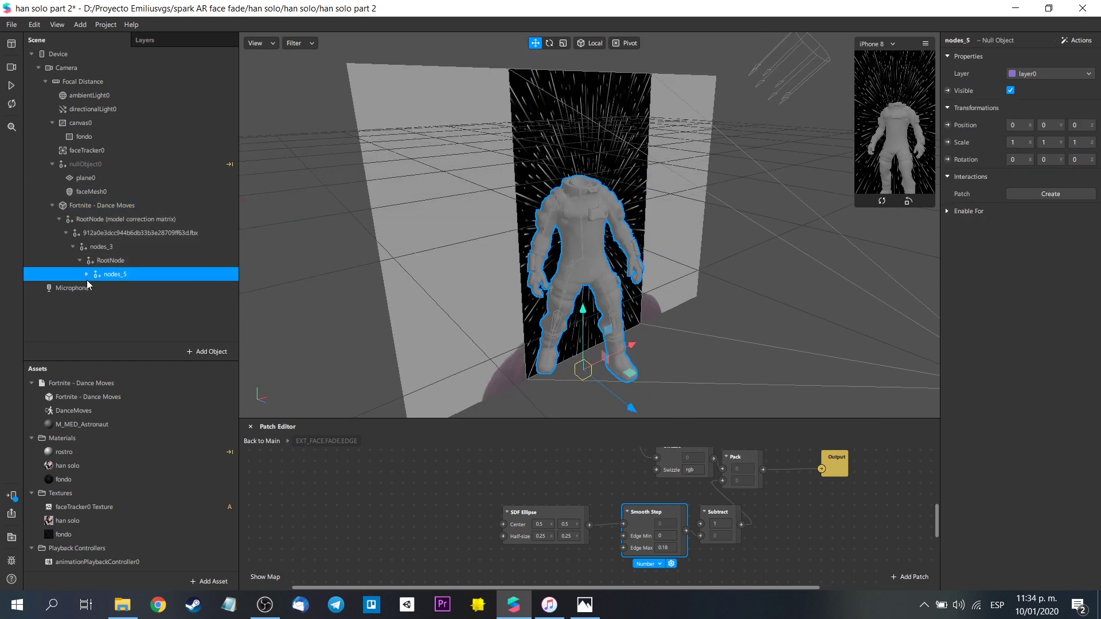
pyautogui.click(94, 288)
pyautogui.click(100, 302)
pyautogui.click(108, 315)
pyautogui.scroll(-3, 109, 313)
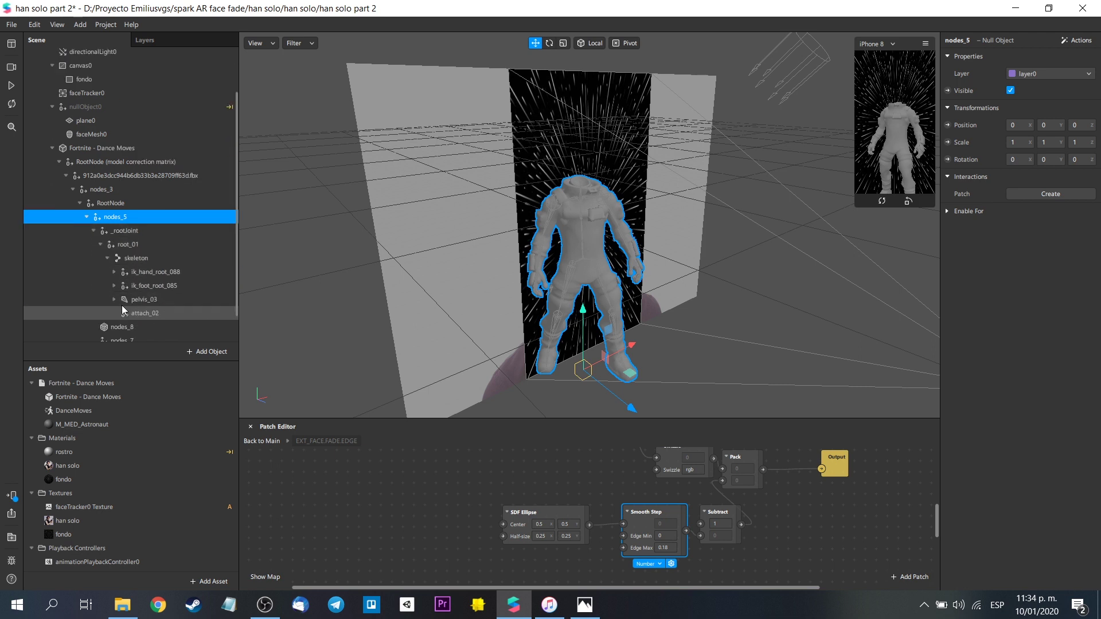
# - Examine the right leg joints under pelvis_03, checking where thigh_twist_01_r_084 and foot_r_082 sit on the body
pyautogui.click(114, 253)
pyautogui.click(121, 295)
pyautogui.scroll(-1, 137, 298)
pyautogui.click(166, 293)
pyautogui.click(128, 280)
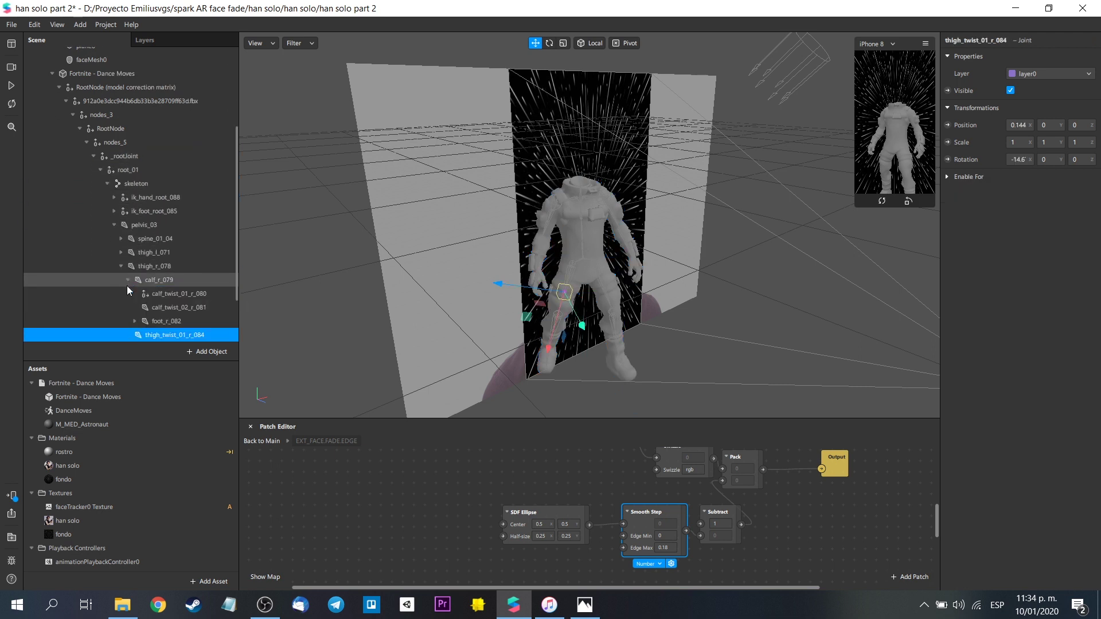
pyautogui.click(166, 321)
# - Follow the spine joints from spine_01_04 to spine_05_08 and select neck_01_067
pyautogui.click(121, 239)
pyautogui.click(127, 253)
pyautogui.click(135, 252)
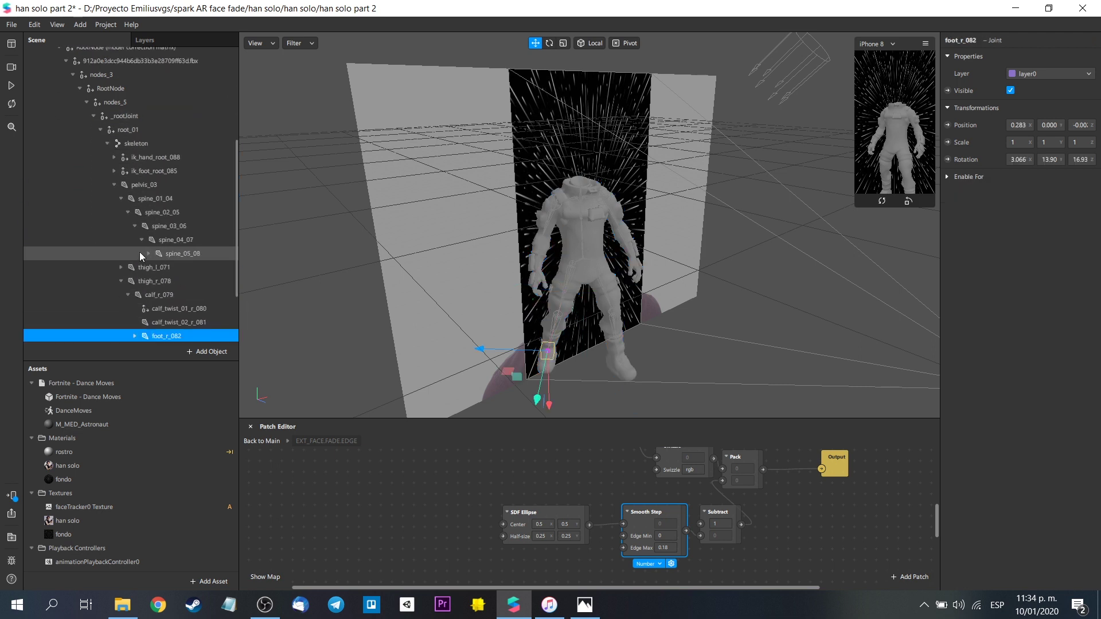
pyautogui.click(141, 252)
pyautogui.click(149, 252)
pyautogui.click(184, 252)
pyautogui.scroll(3, 167, 144)
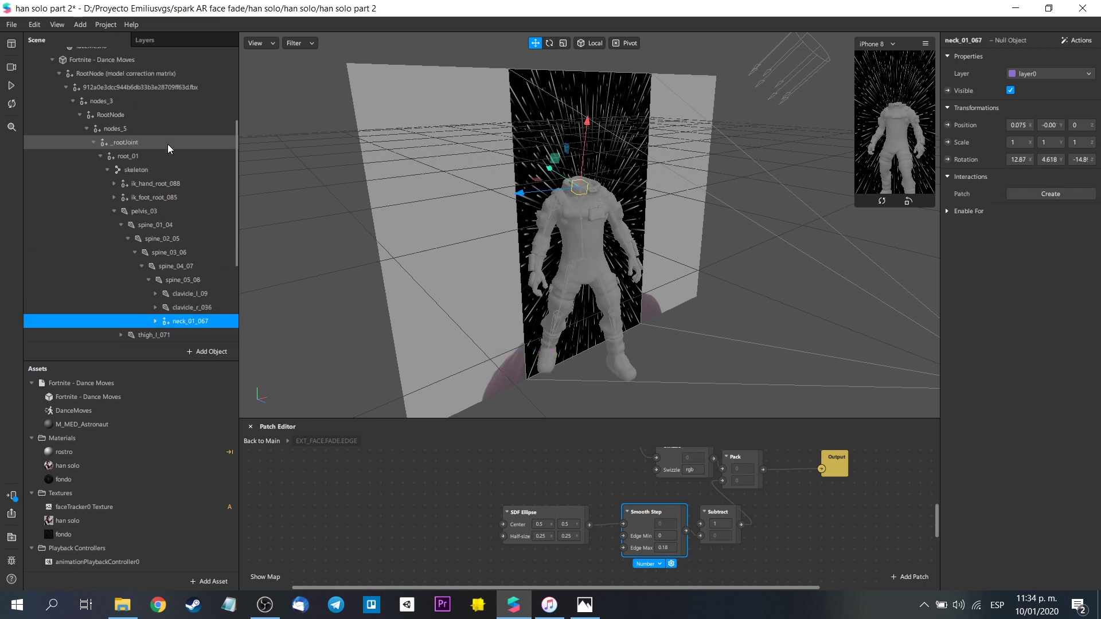
# - Try parenting faceMesh0 to the neck_01_067 joint and to helmet_070
pyautogui.moveTo(99, 70); pyautogui.dragTo(189, 169)
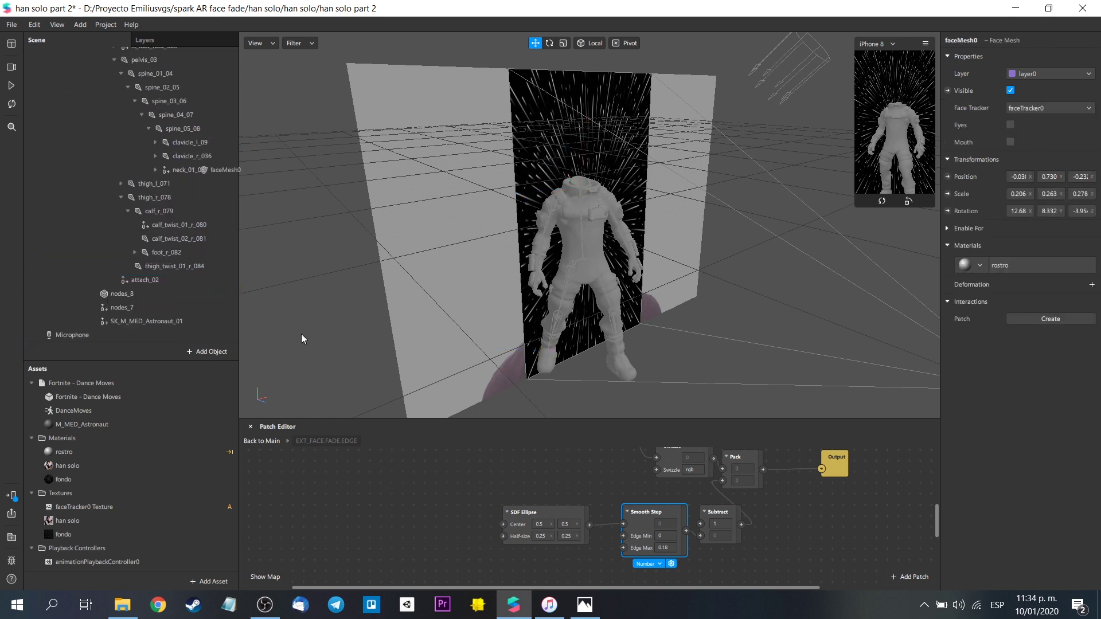
pyautogui.moveTo(268, 333); pyautogui.dragTo(269, 335)
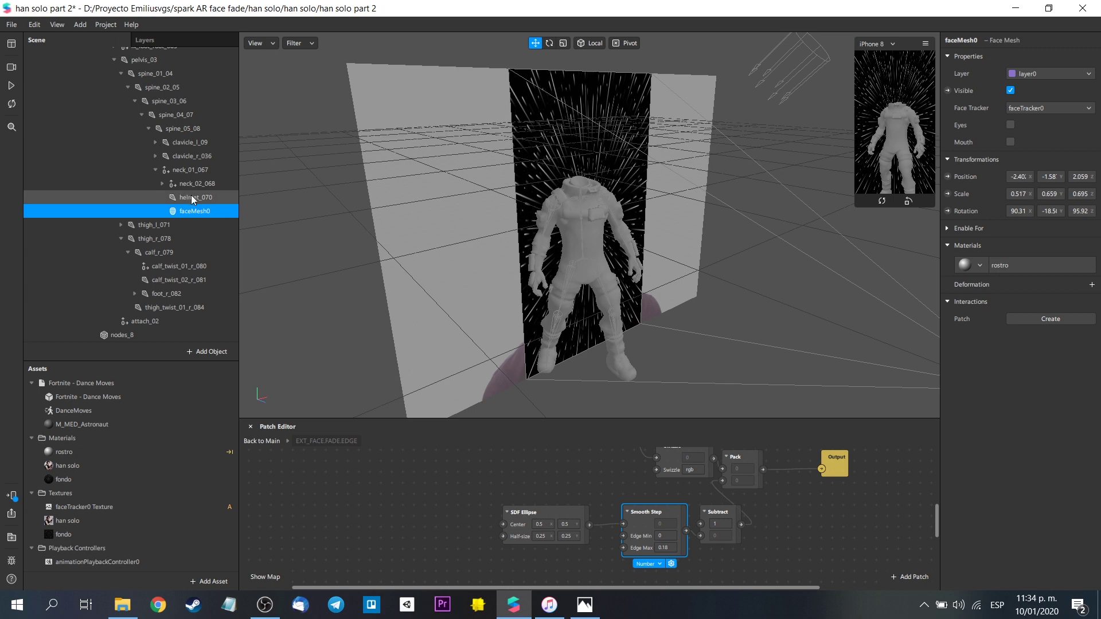
pyautogui.moveTo(201, 212); pyautogui.dragTo(193, 199)
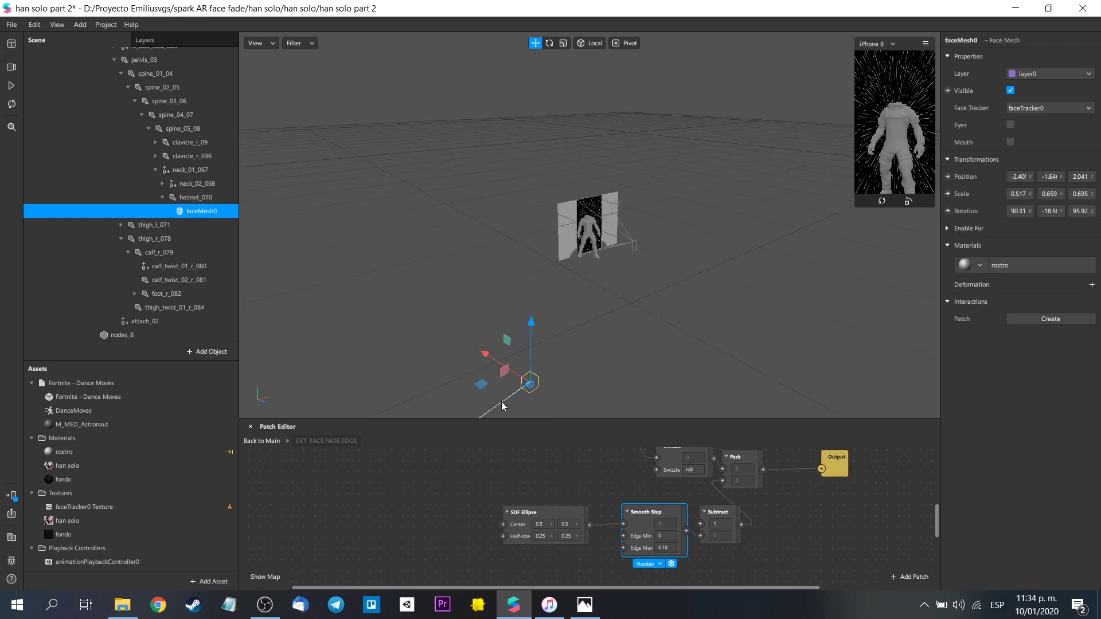
# - Make faceMesh0 a child of neck_02_068, set its scale to 1 on all axes, and position it as the astronaut's head
pyautogui.hotkey('ctrl', 'z')
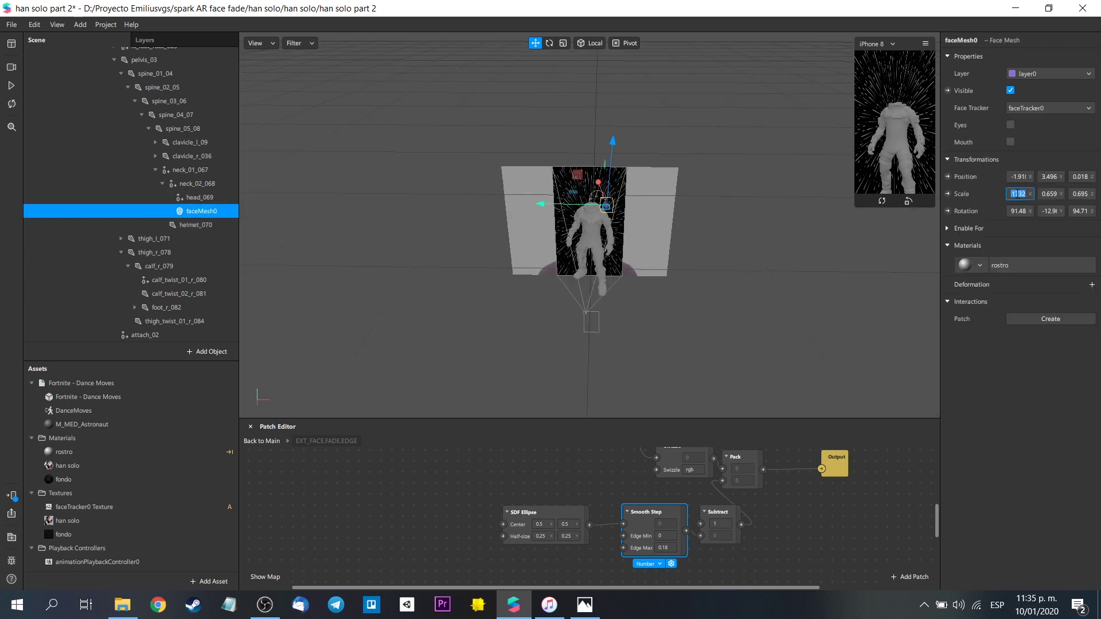
pyautogui.hotkey('ctrl', 'z')
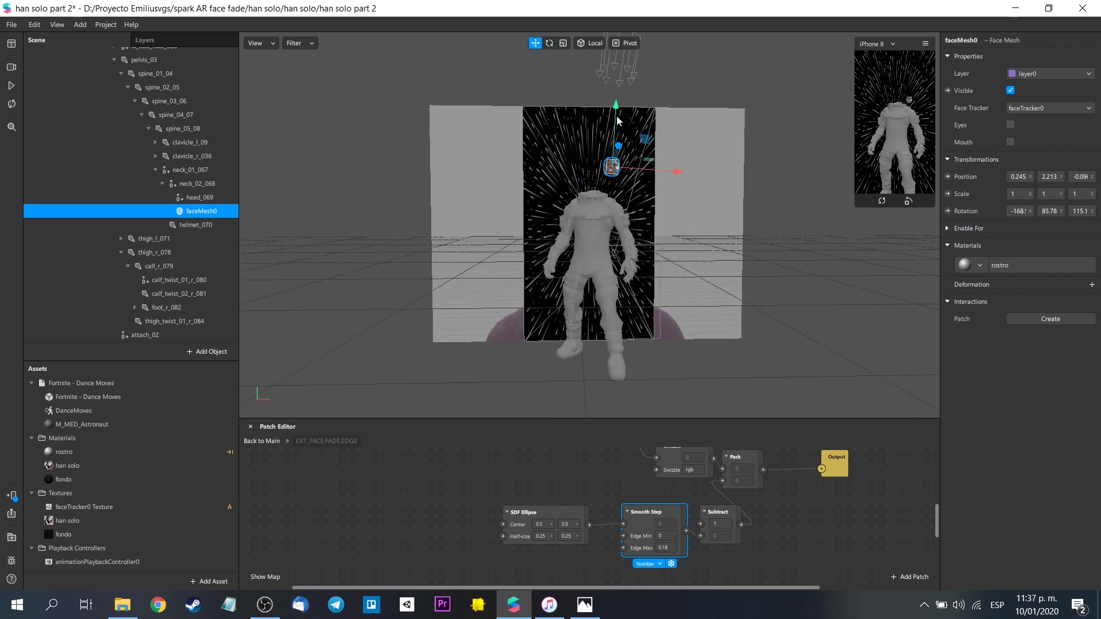
pyautogui.hotkey('ctrl', 'z')
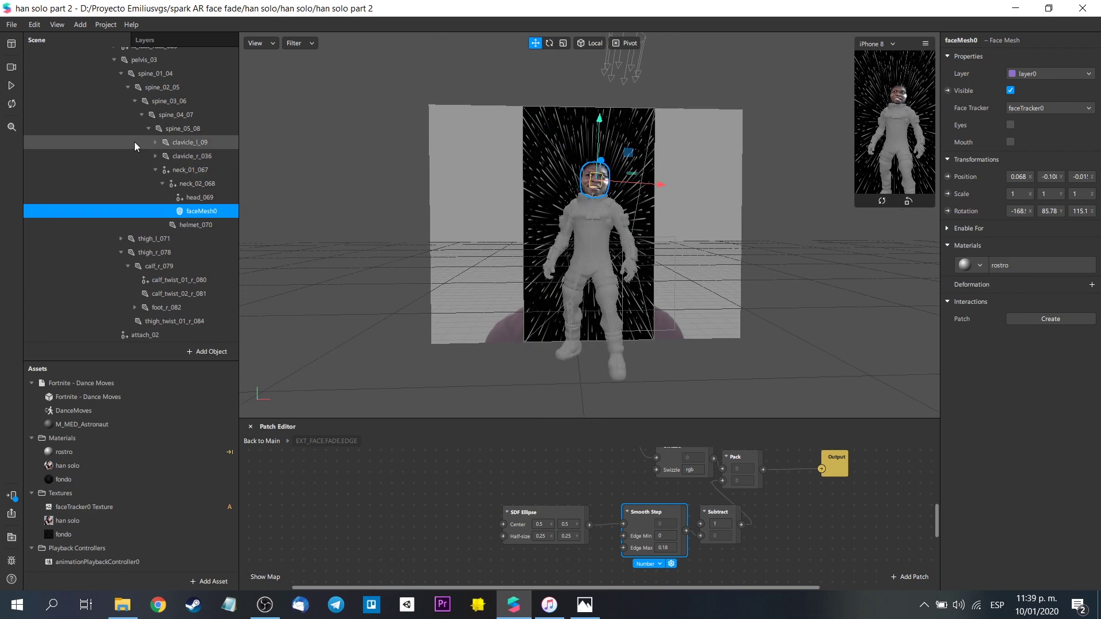
# - Give the Fortnite - Dance Moves model a new animation playback controller and return the Patch Editor to the main graph
pyautogui.scroll(3, 137, 148)
pyautogui.scroll(4, 137, 148)
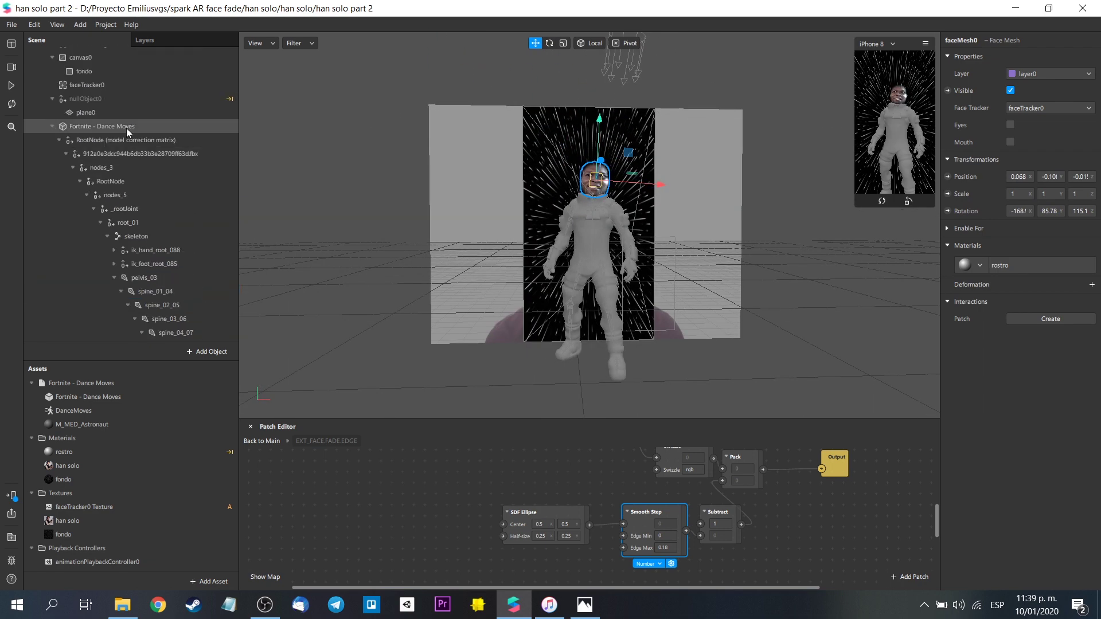
pyautogui.click(127, 127)
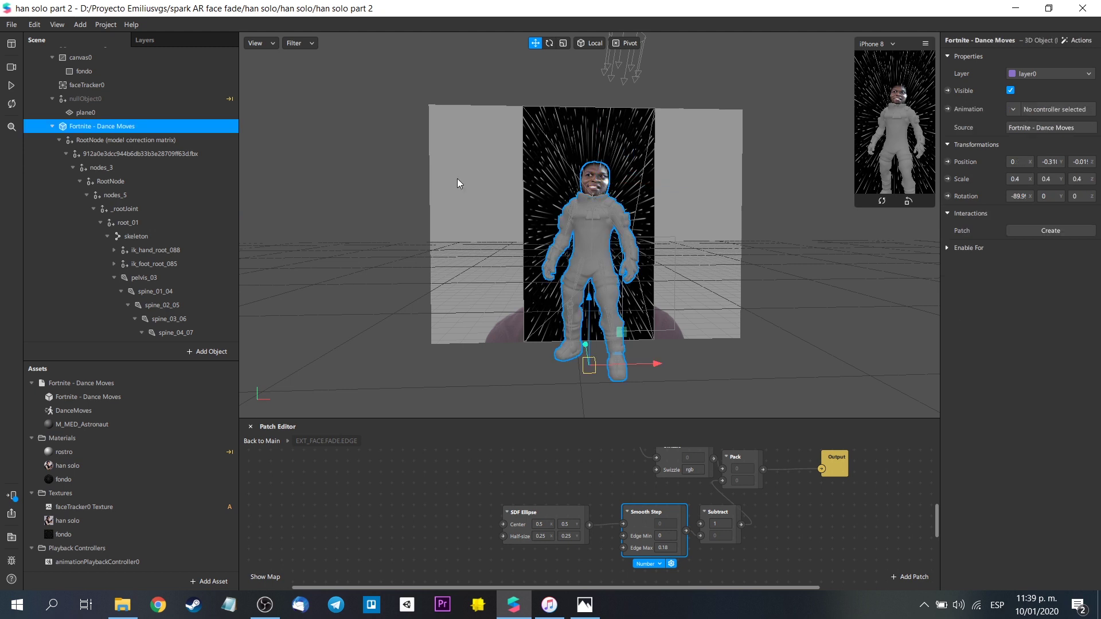
pyautogui.click(1014, 110)
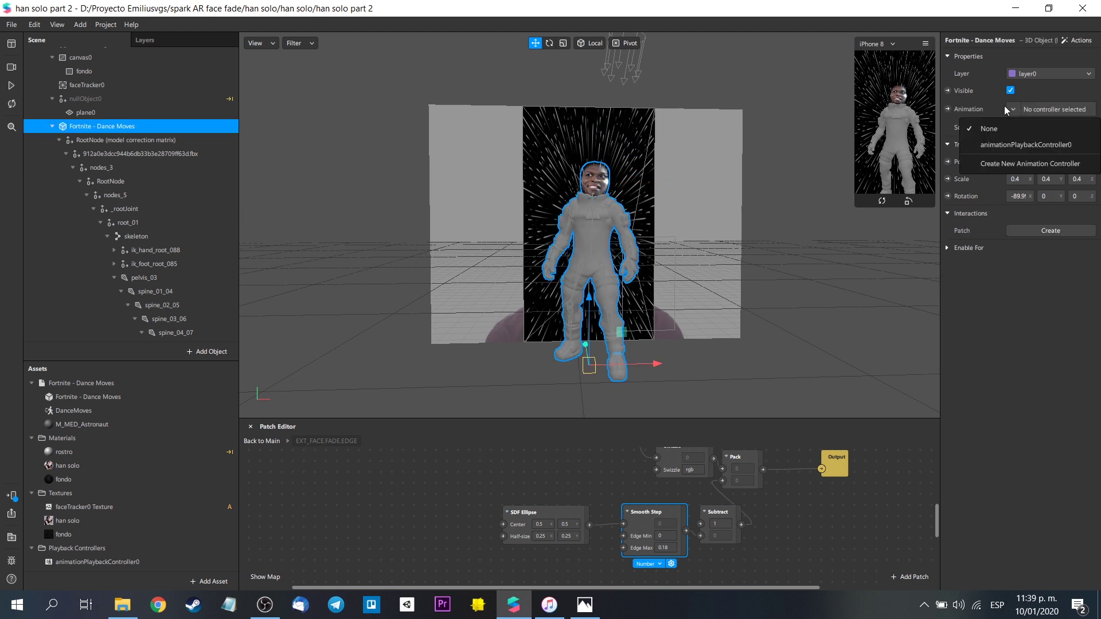
pyautogui.click(999, 165)
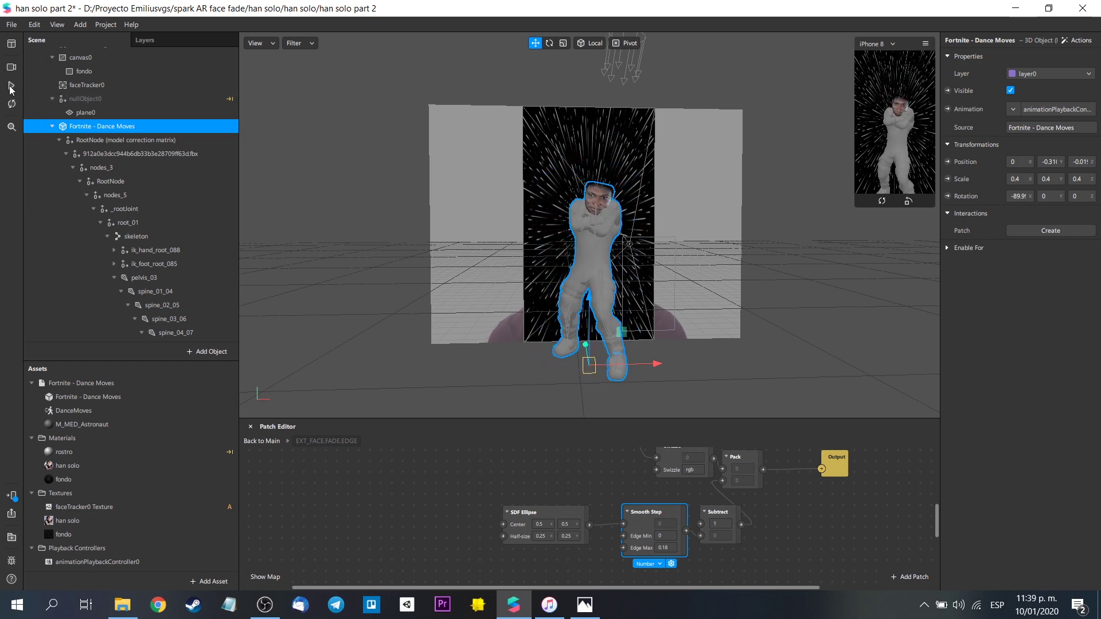
pyautogui.click(262, 441)
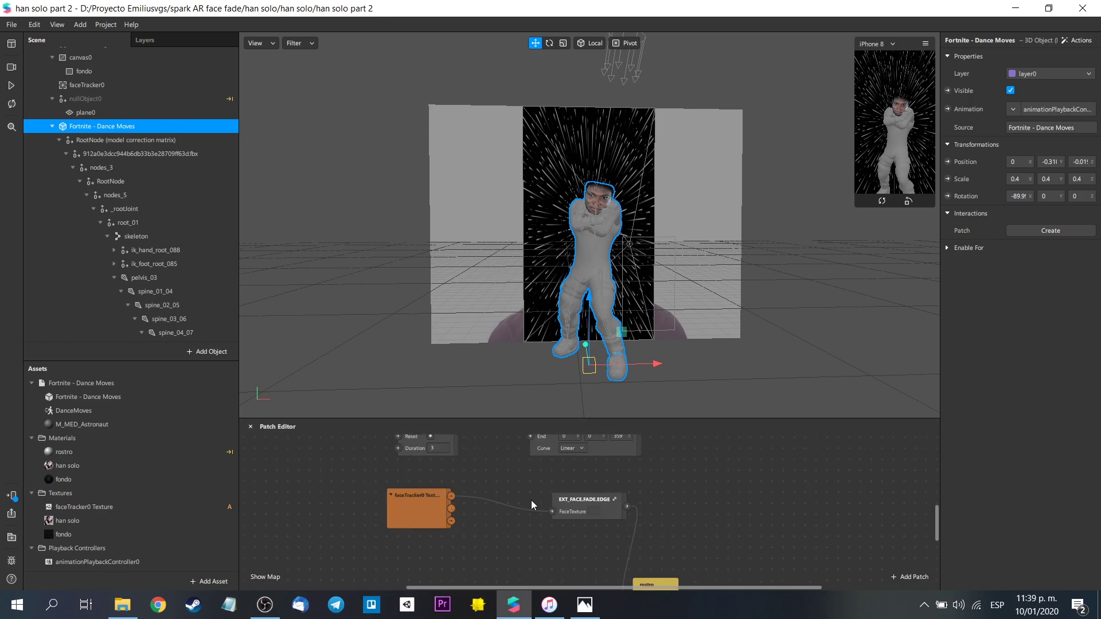